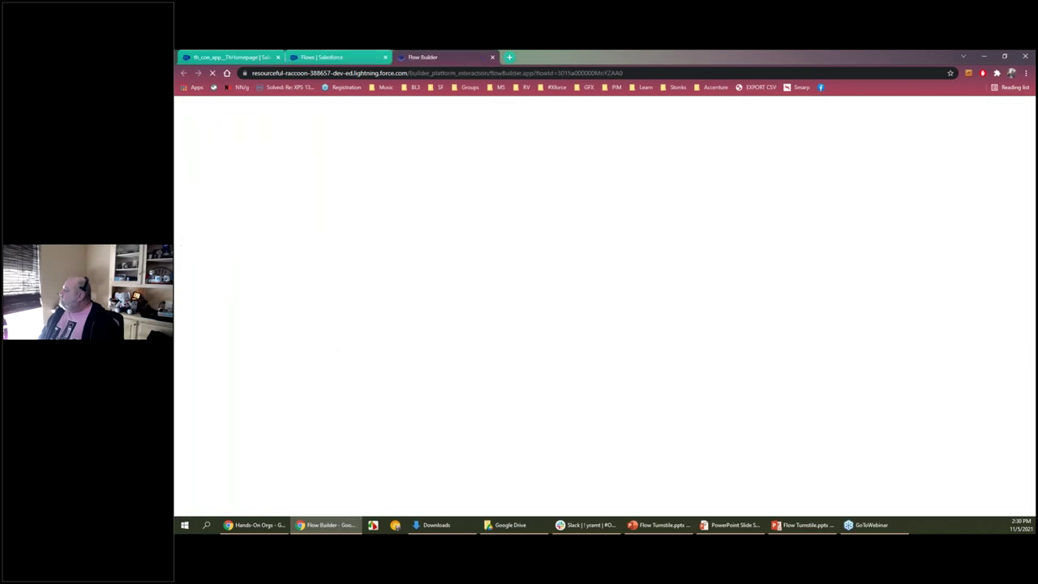
- Open the Daily Case Create For ALL Accounts and Account_Update_Schedule_Trigger flows from the flows list in separate Flow Builder tabs
click(322, 57)
click(349, 267)
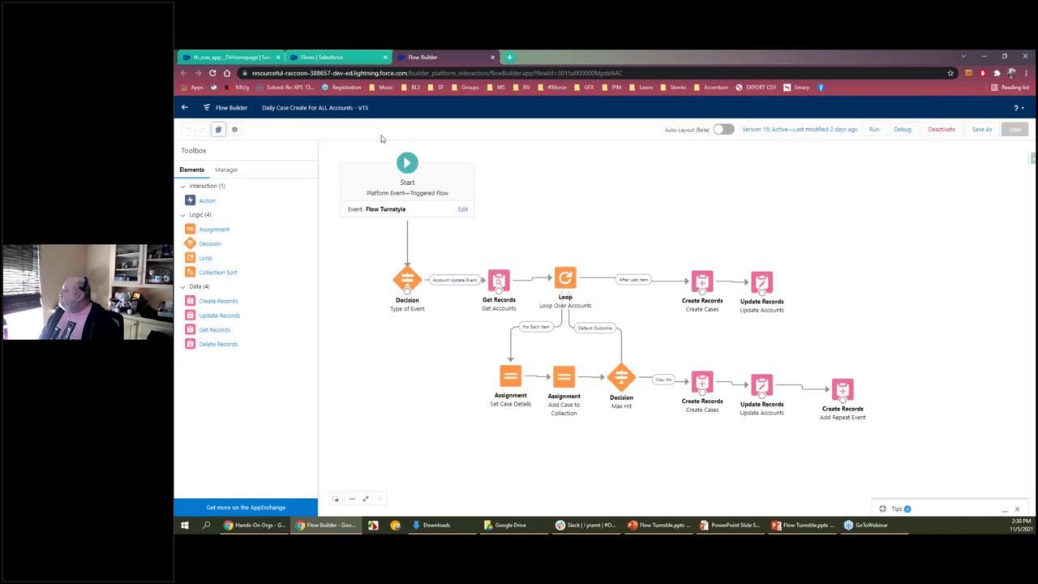
key(ctrl+shift+Tab)
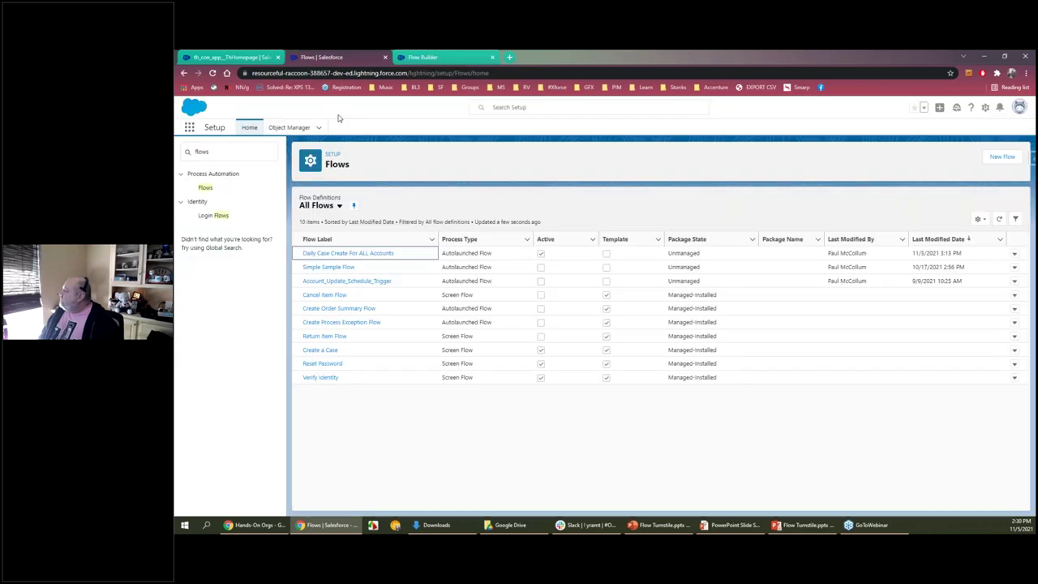
click(346, 281)
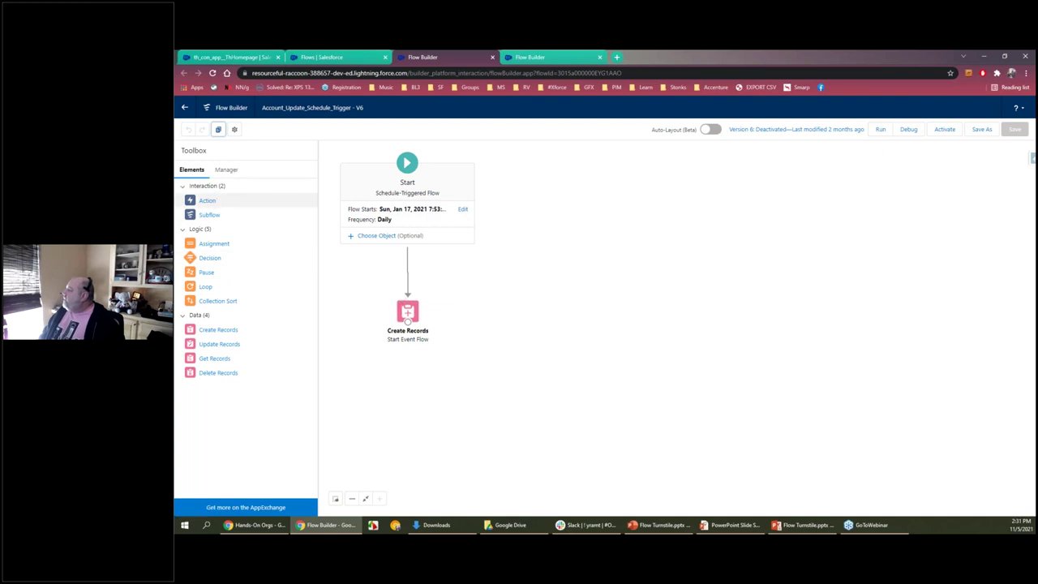
- Review the form_FlowKey_Date formula in the Account_Update_Schedule_Trigger flow and close it without changes
click(225, 169)
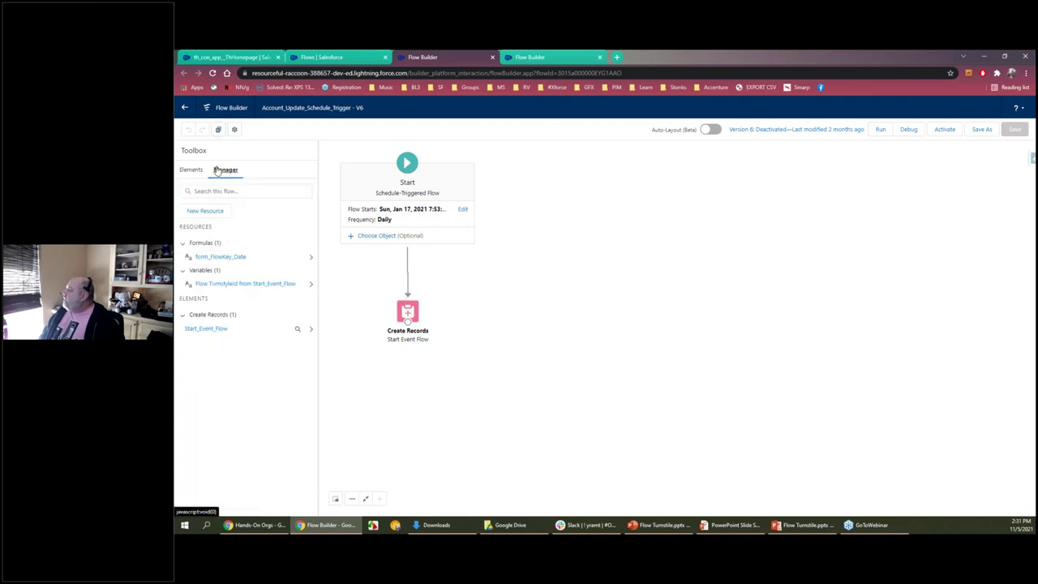
click(231, 257)
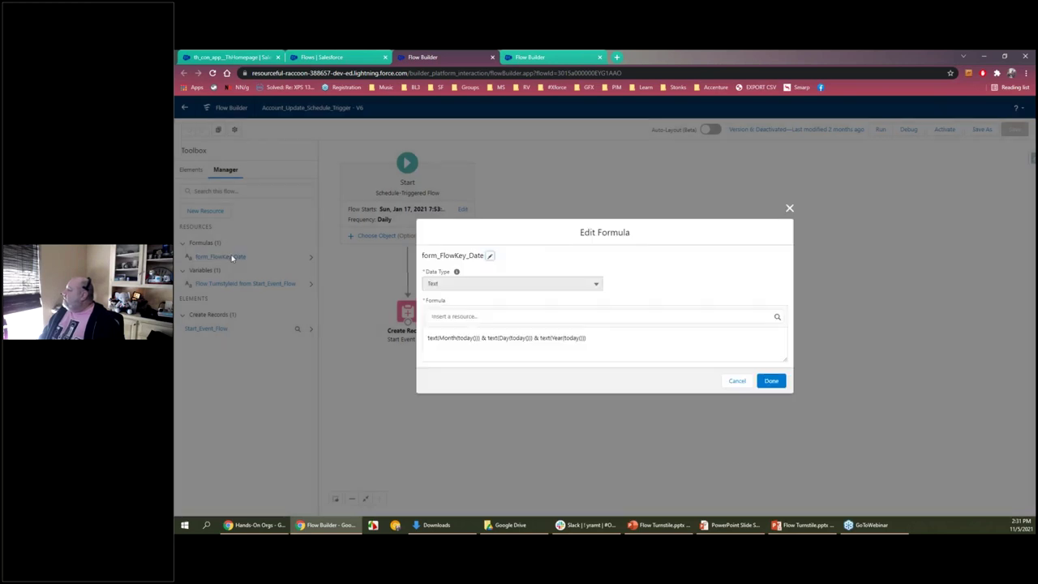
drag(586, 338, 427, 337)
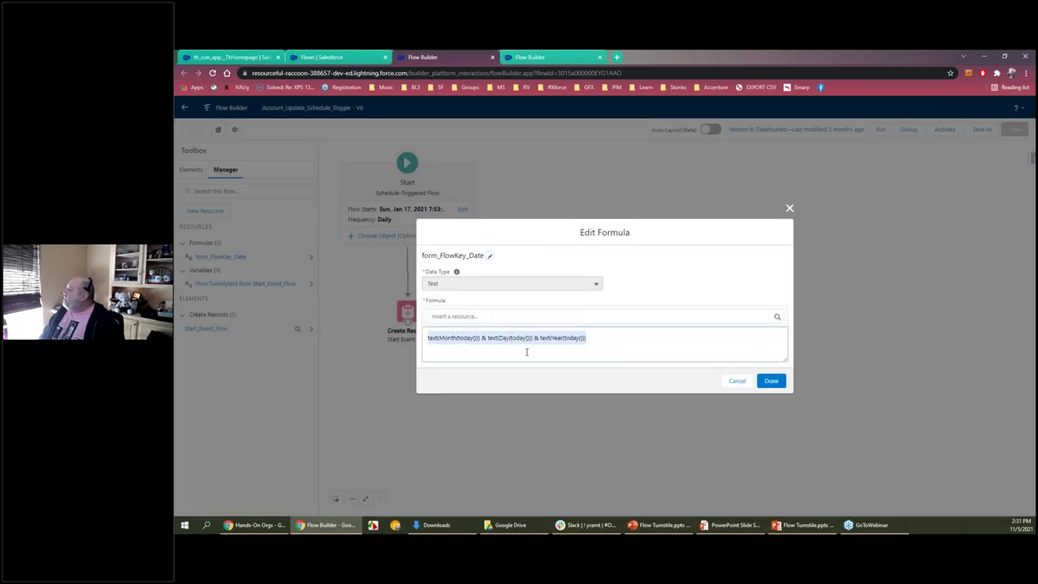
click(686, 235)
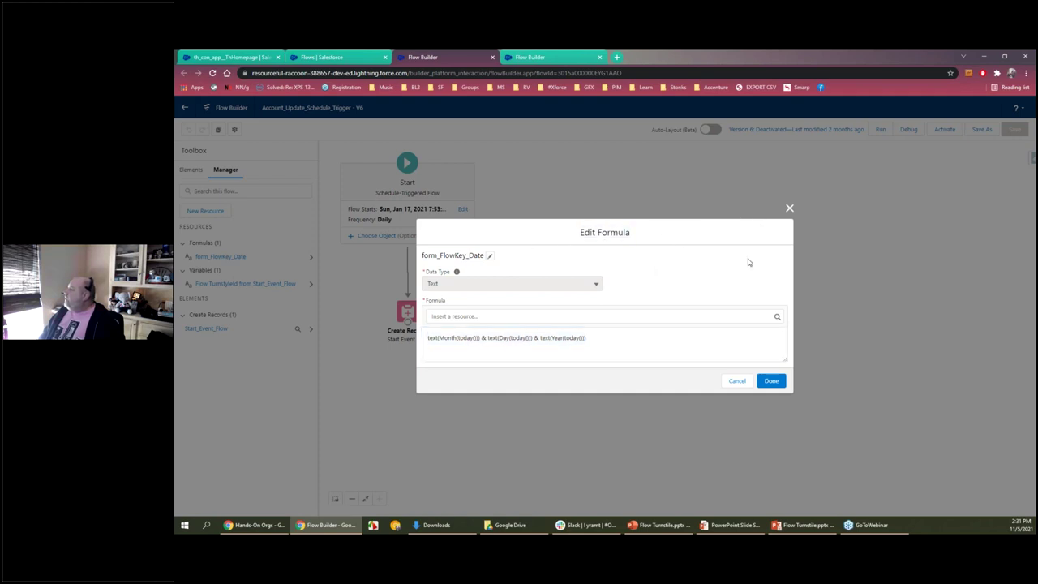
click(737, 382)
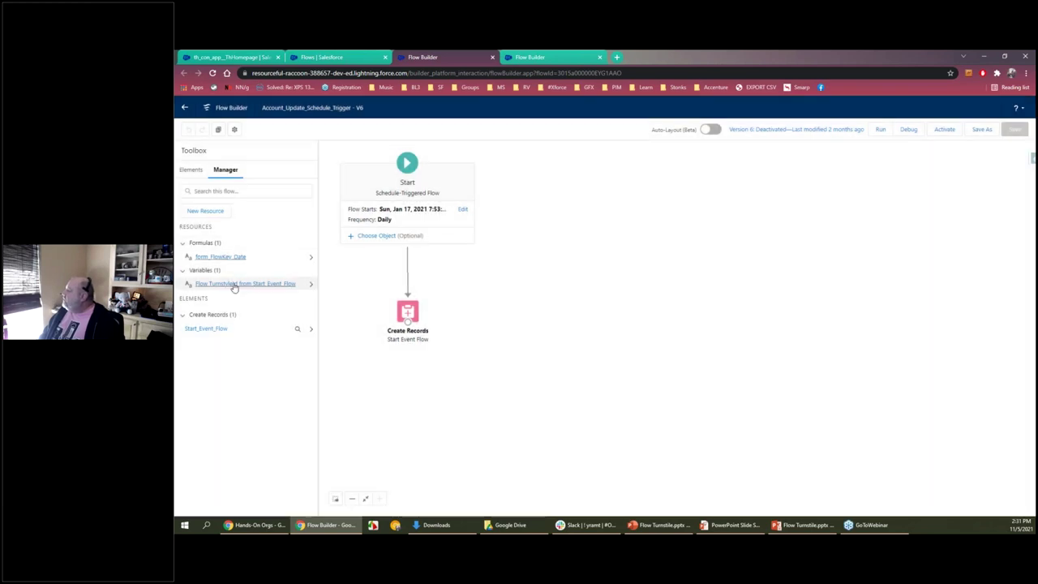
- Inspect the field values of the Start Event Flow record-creation element and close it without changes
double_click(206, 328)
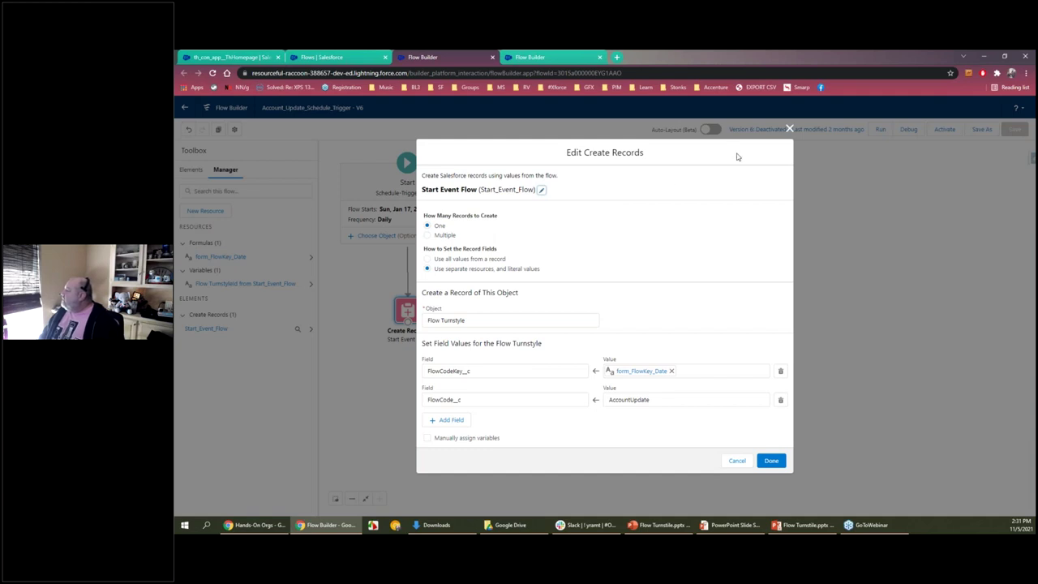
click(790, 130)
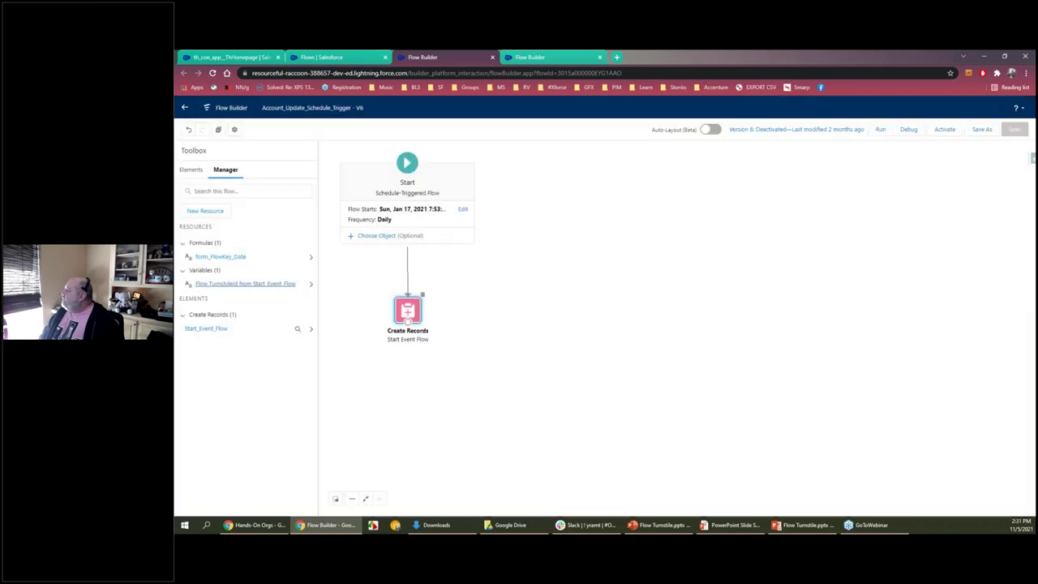
double_click(412, 309)
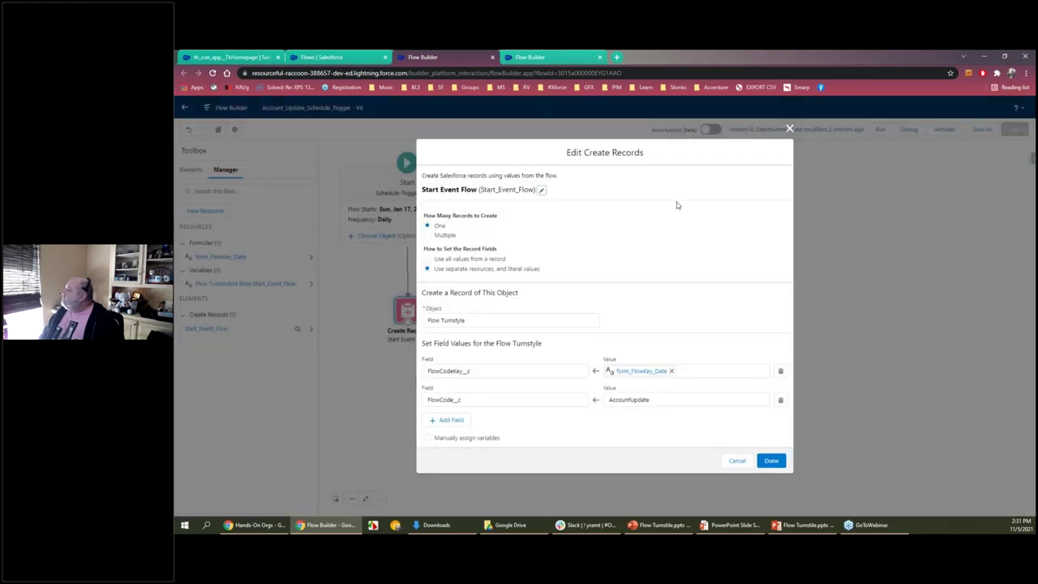
click(789, 129)
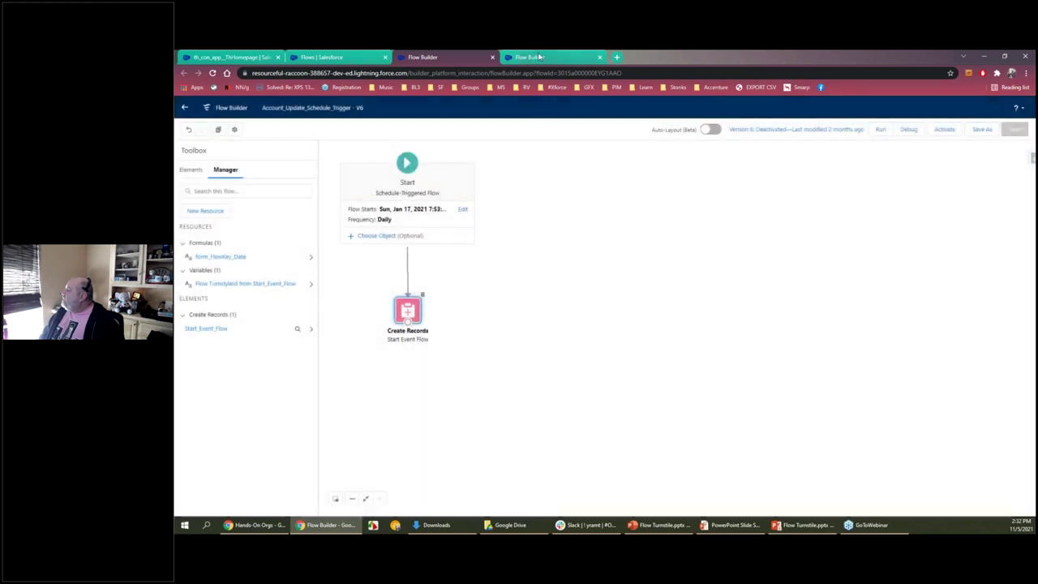
- Switch to the Daily Case Create For ALL Accounts flow and inspect its const_MaxLoop constant, leaving it unchanged
click(539, 57)
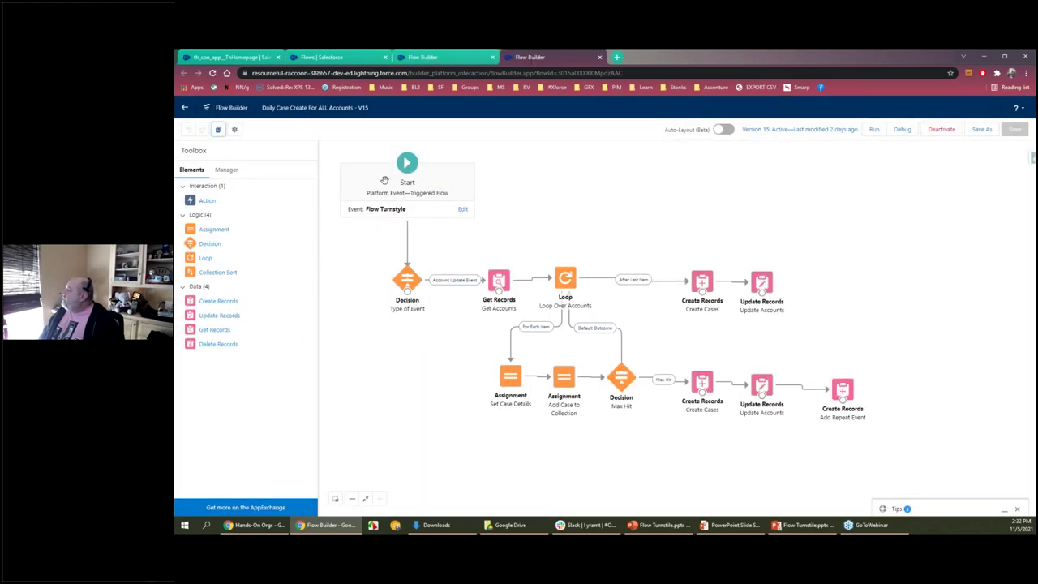
click(225, 171)
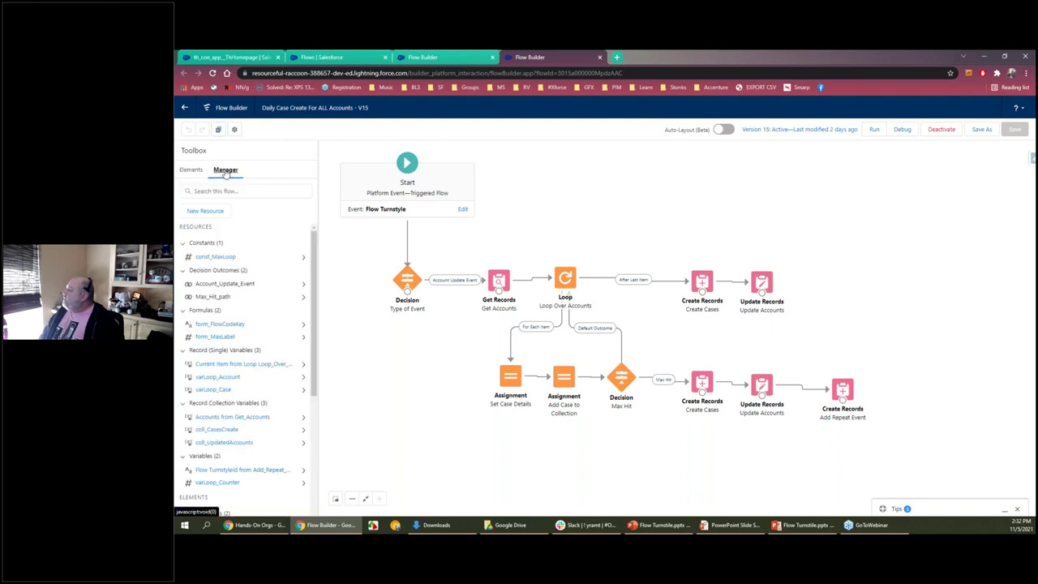
click(217, 257)
click(453, 336)
double_click(431, 332)
click(738, 359)
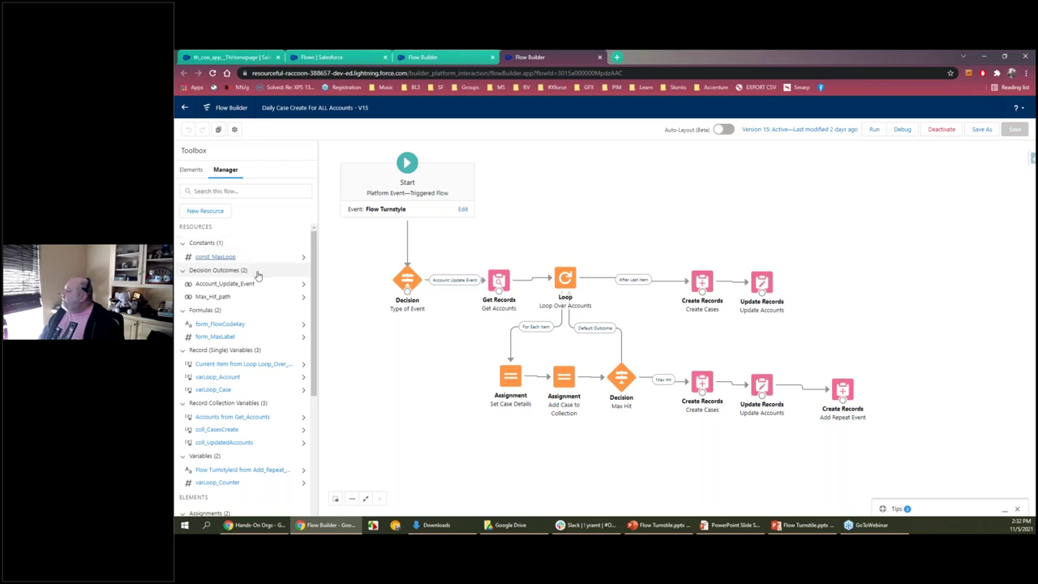
- Review the expression of the form_FlowCodeKey formula and close it without changes
click(232, 324)
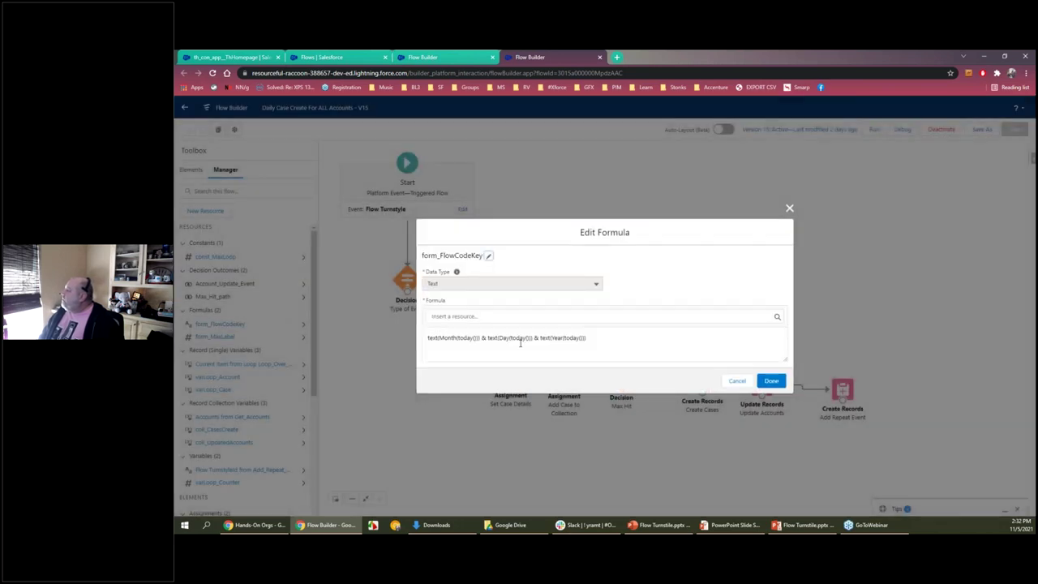
drag(599, 339, 418, 346)
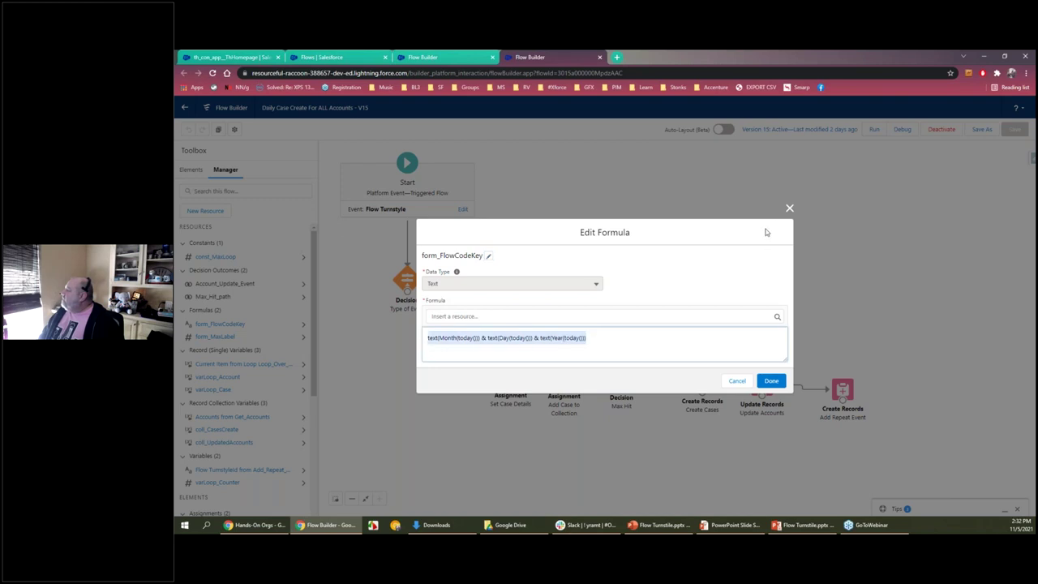
click(789, 209)
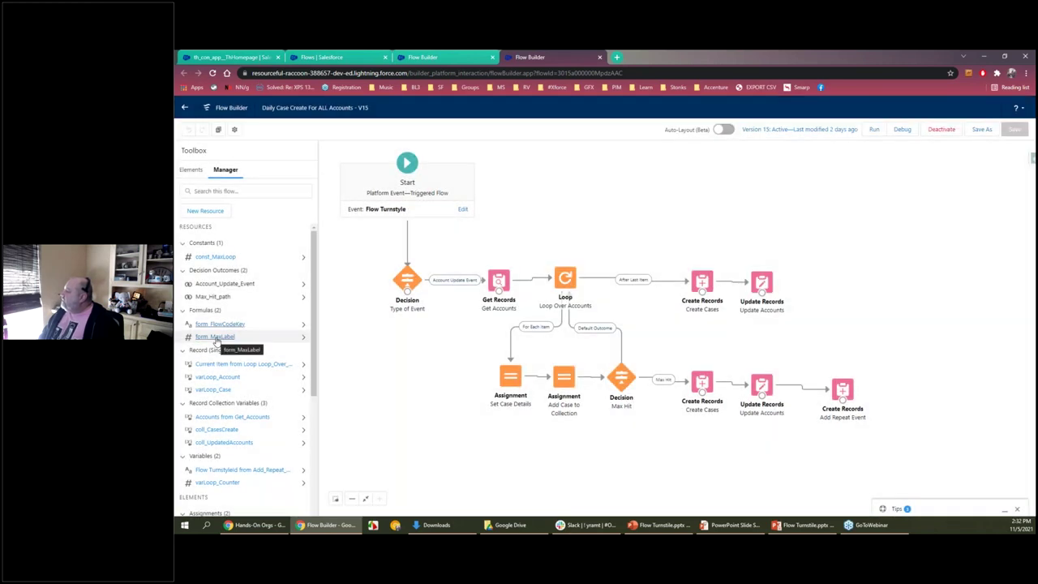
- Review the form_MaxLabel formula and the varLoop_Counter variable settings without changing them
click(217, 339)
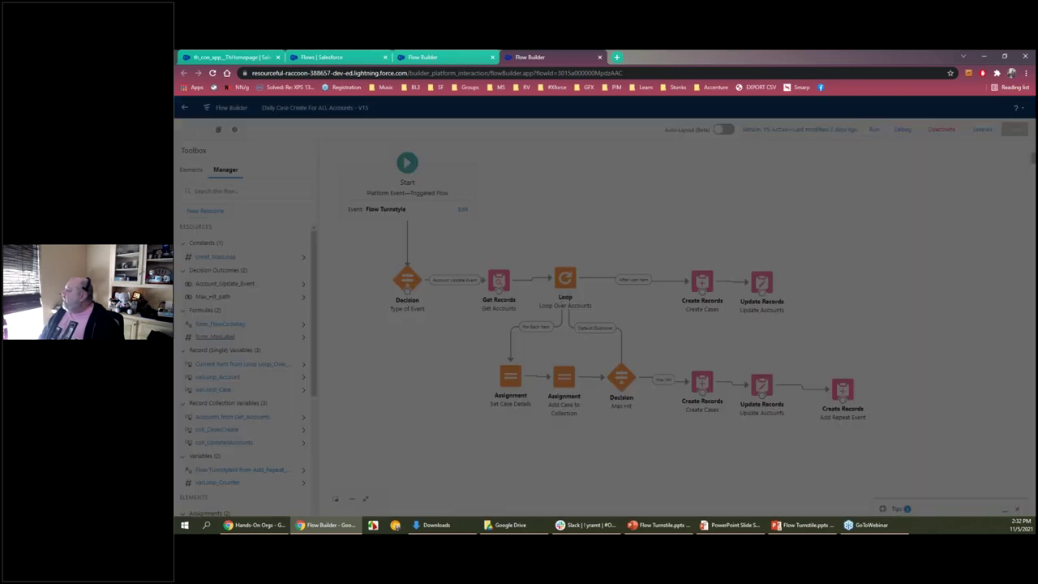
triple_click(501, 352)
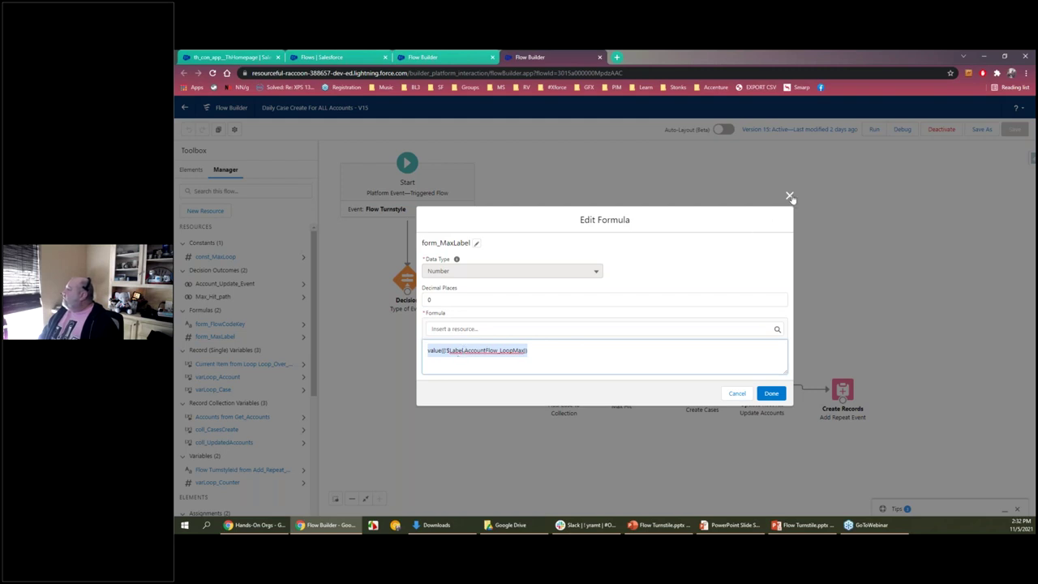
click(790, 197)
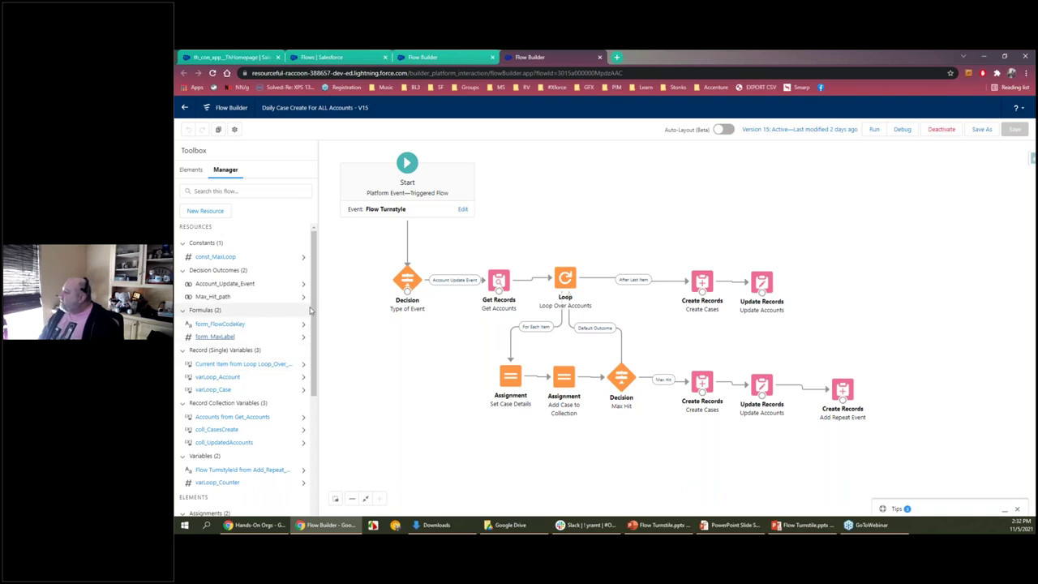
click(217, 482)
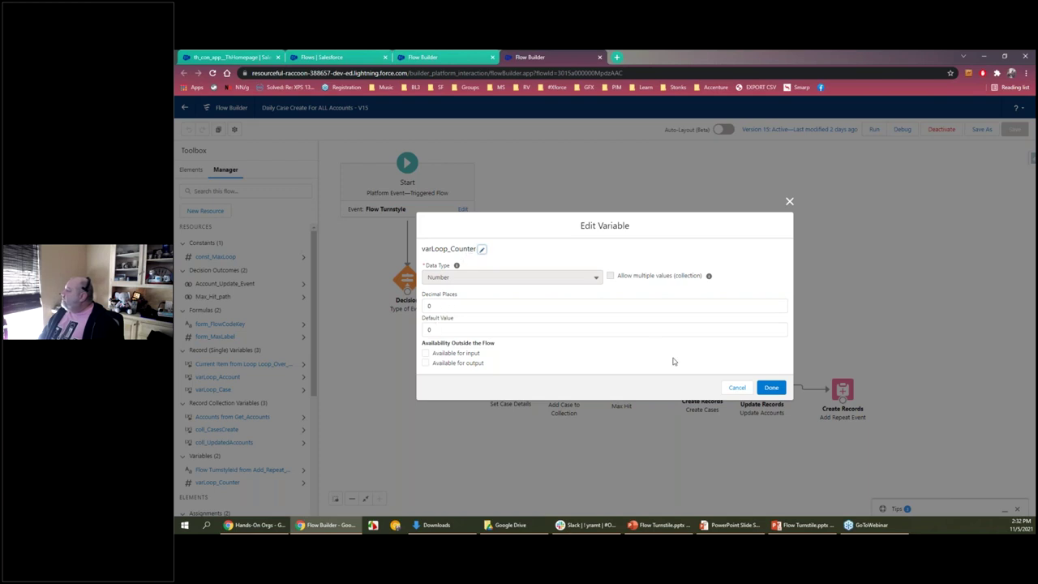
click(739, 386)
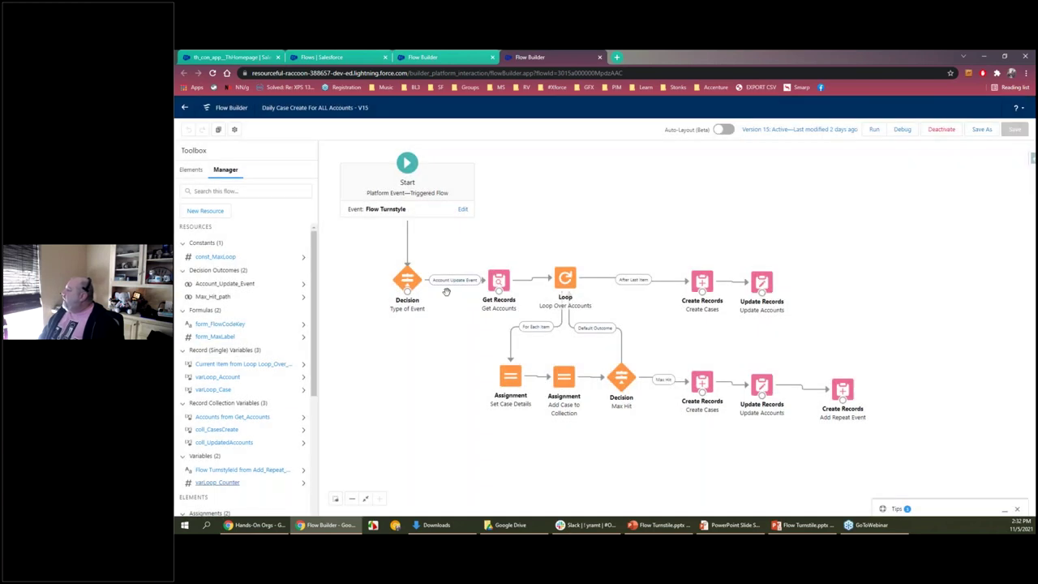
- Examine the filter condition and record storage options of the Get Accounts element, then cancel out of it
click(407, 277)
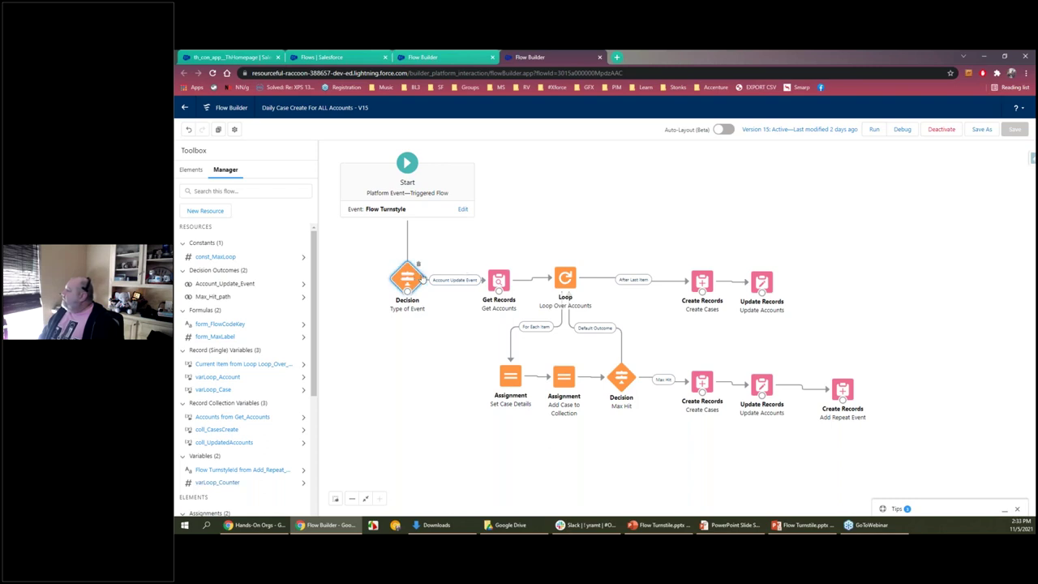
double_click(499, 280)
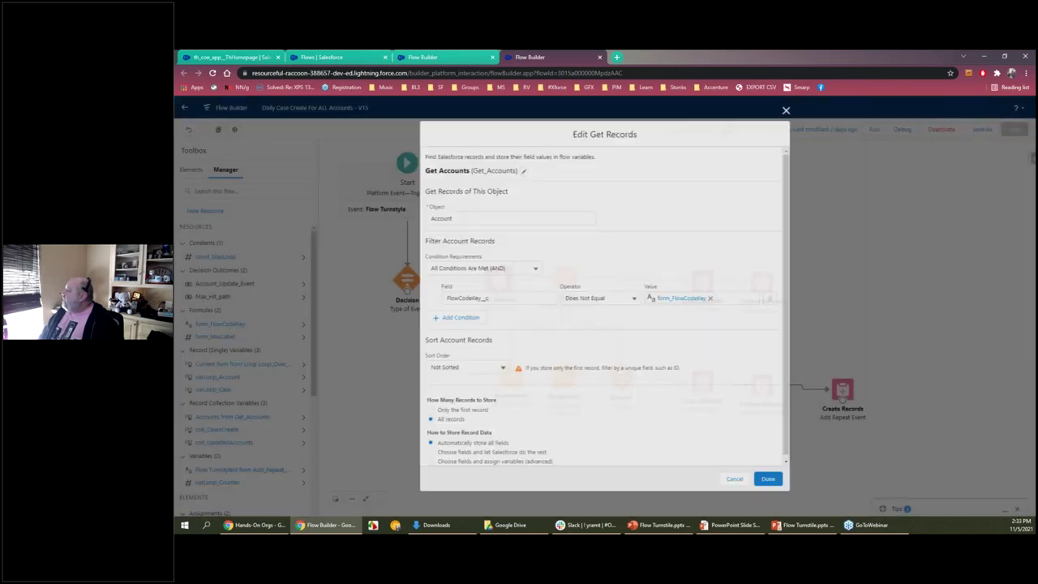
click(481, 299)
double_click(482, 298)
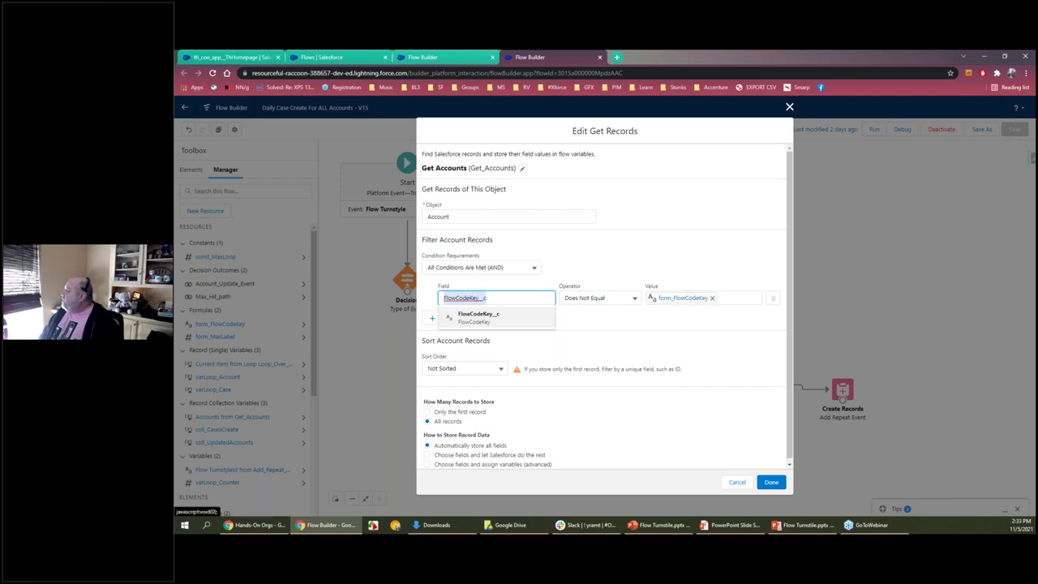
click(644, 341)
scroll(640, 411, down, 1)
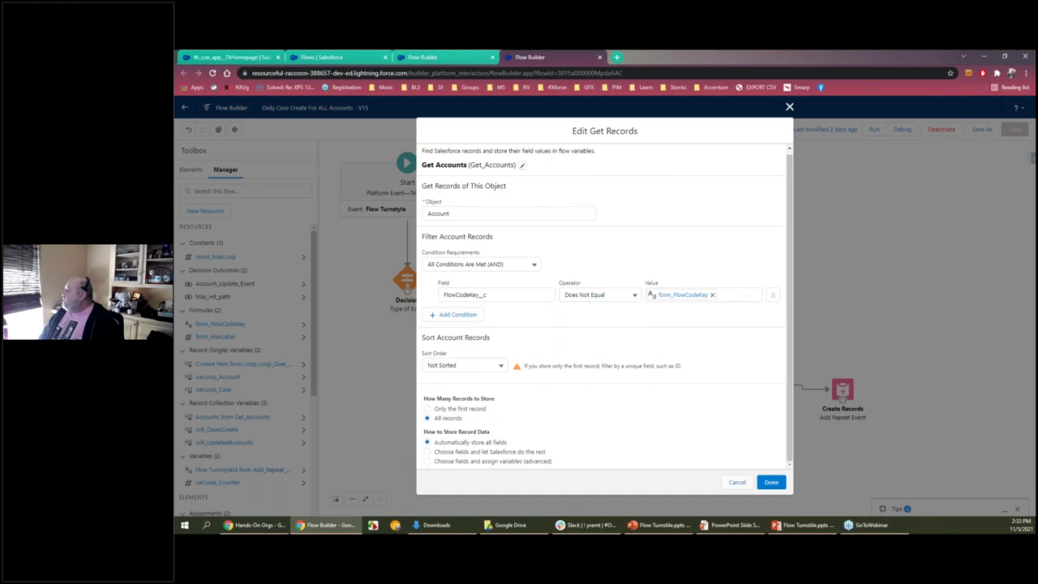
click(737, 482)
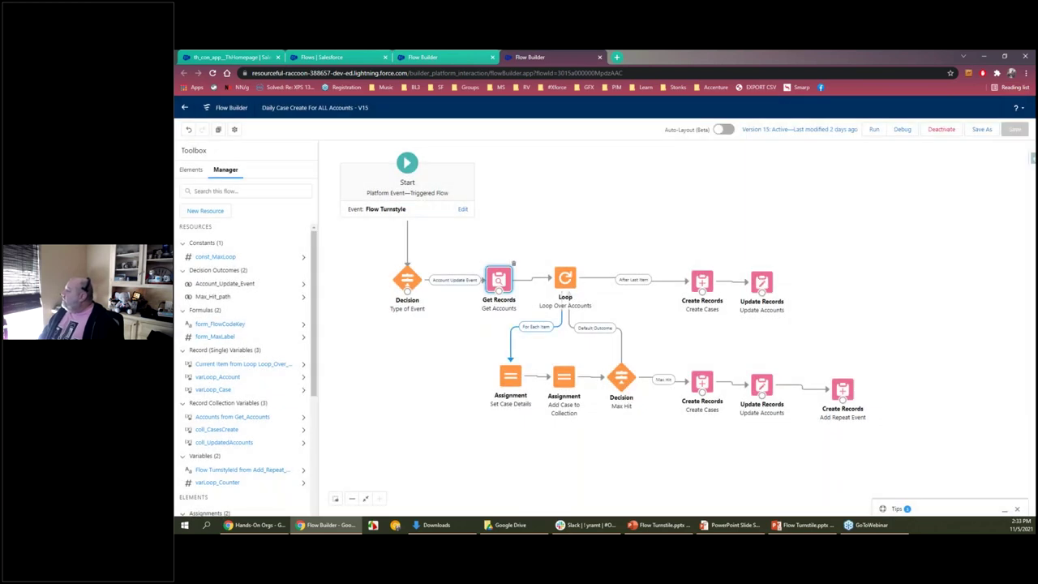
- Examine all variable assignments in the Set Case Details element and cancel without changes
double_click(516, 381)
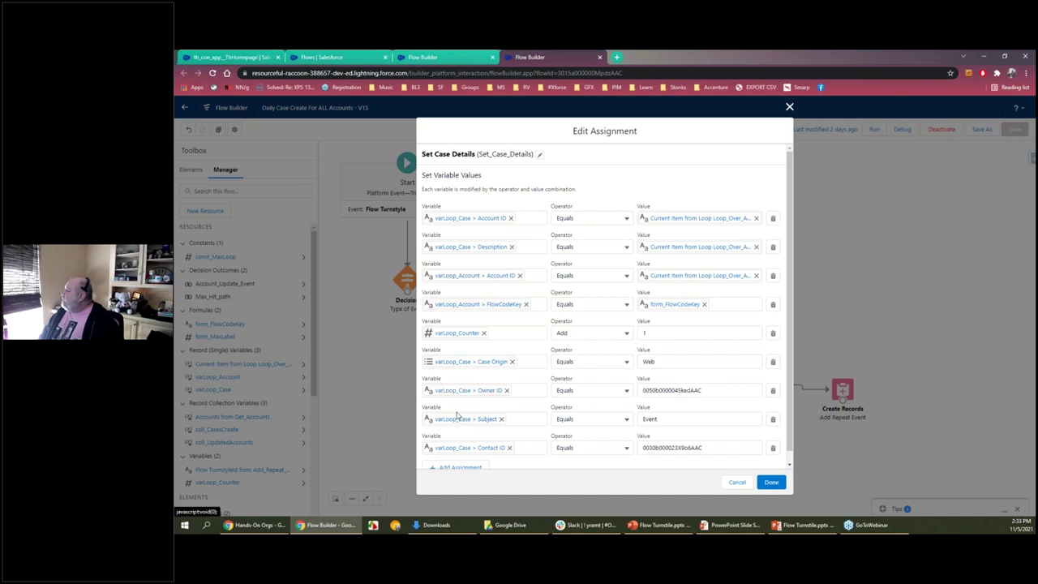
scroll(486, 364, down, 1)
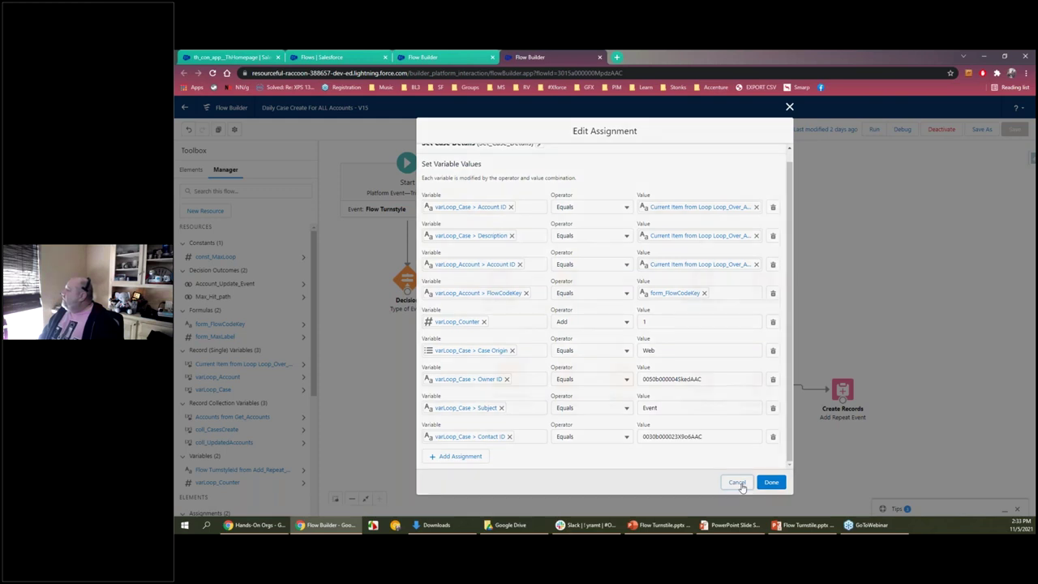
click(737, 483)
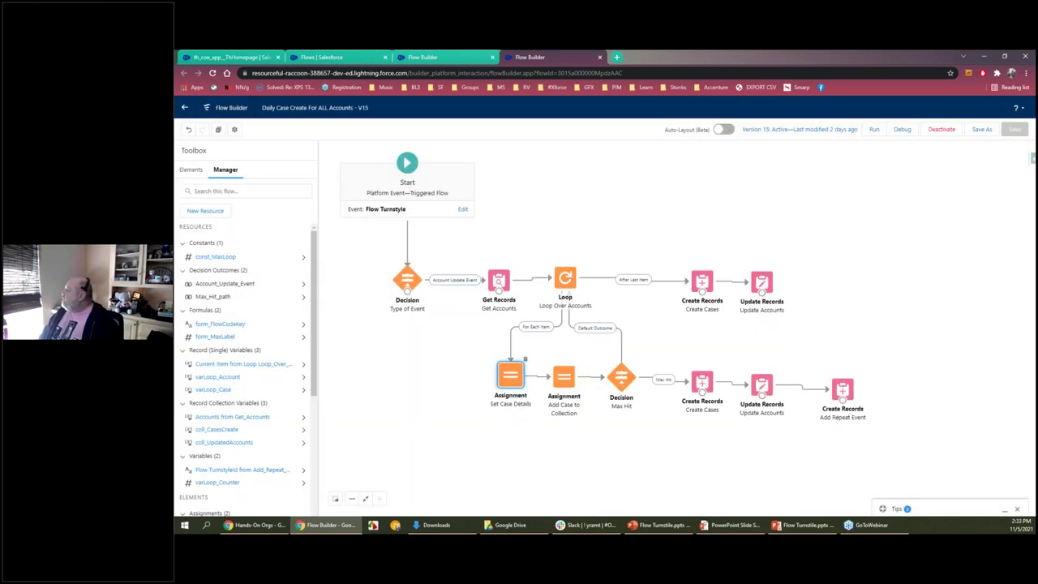
- Review the Add Case to Collection assignments and the Max Hit decision's outcome condition without changing them
double_click(563, 376)
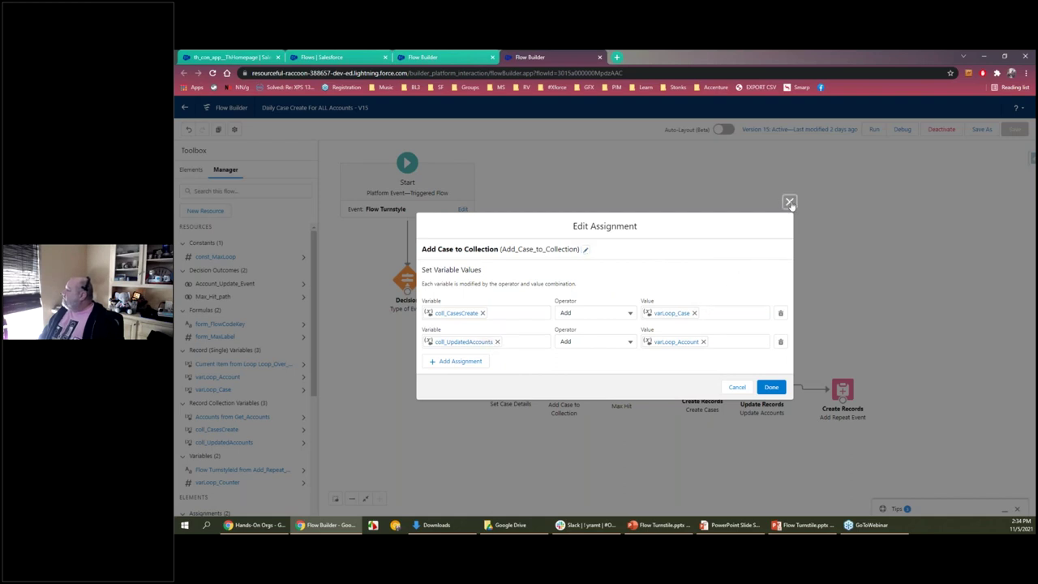
click(789, 203)
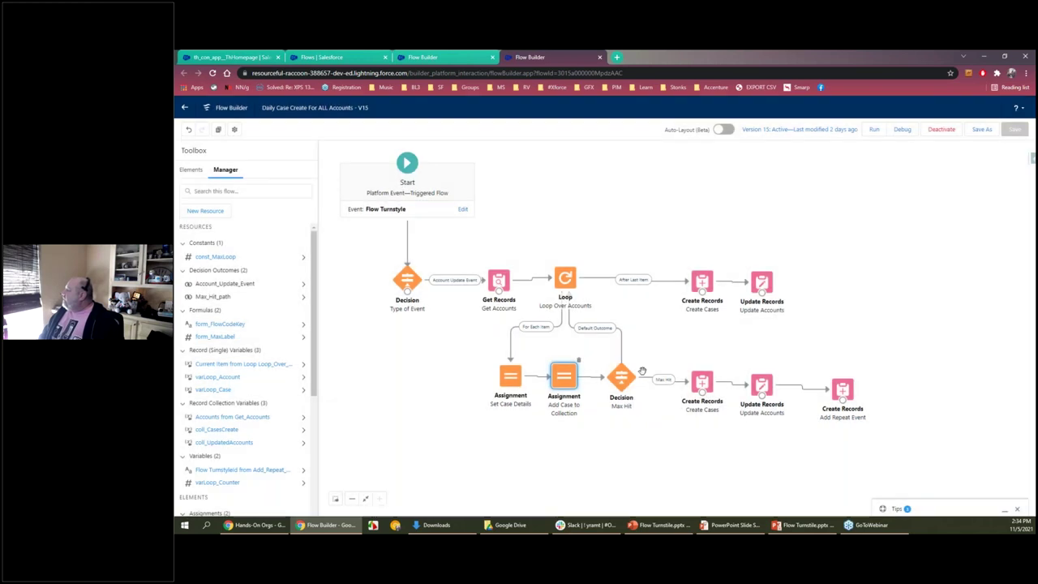
double_click(621, 374)
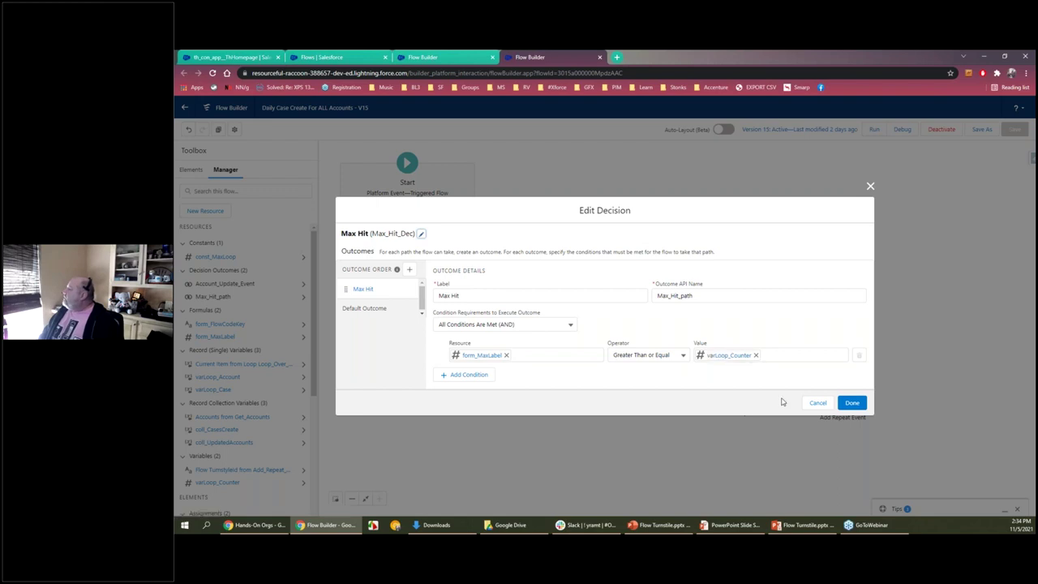
click(816, 403)
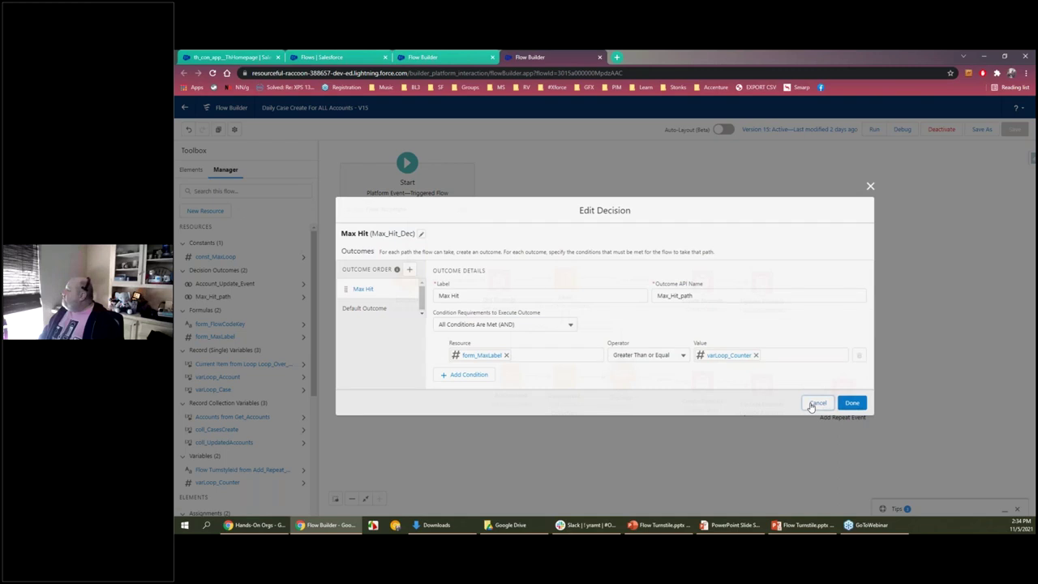
- Review the record collections used by the Create Cases and Update Accounts elements on the Max Hit path, discarding any changes
click(814, 403)
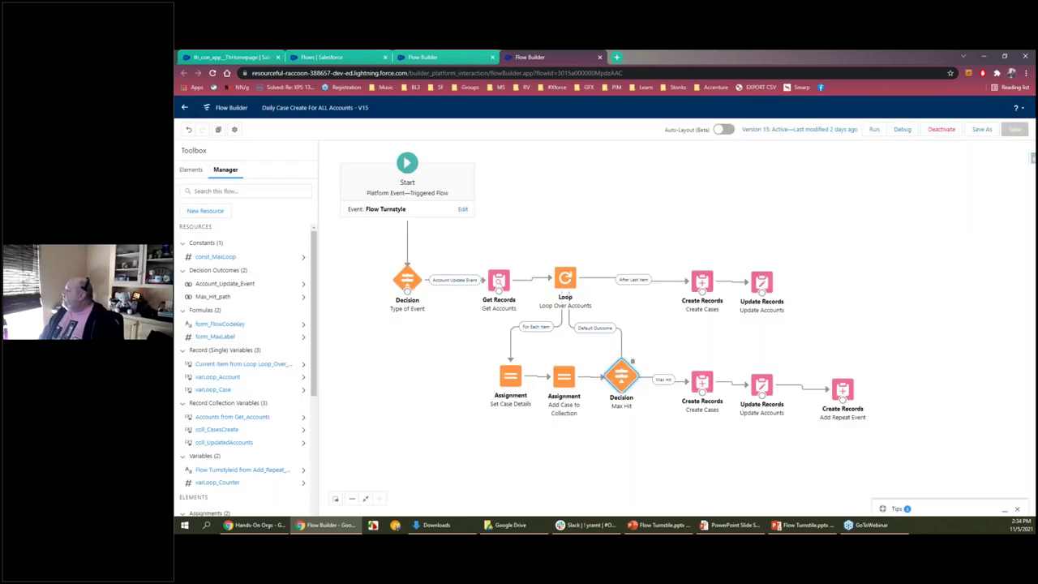
double_click(701, 282)
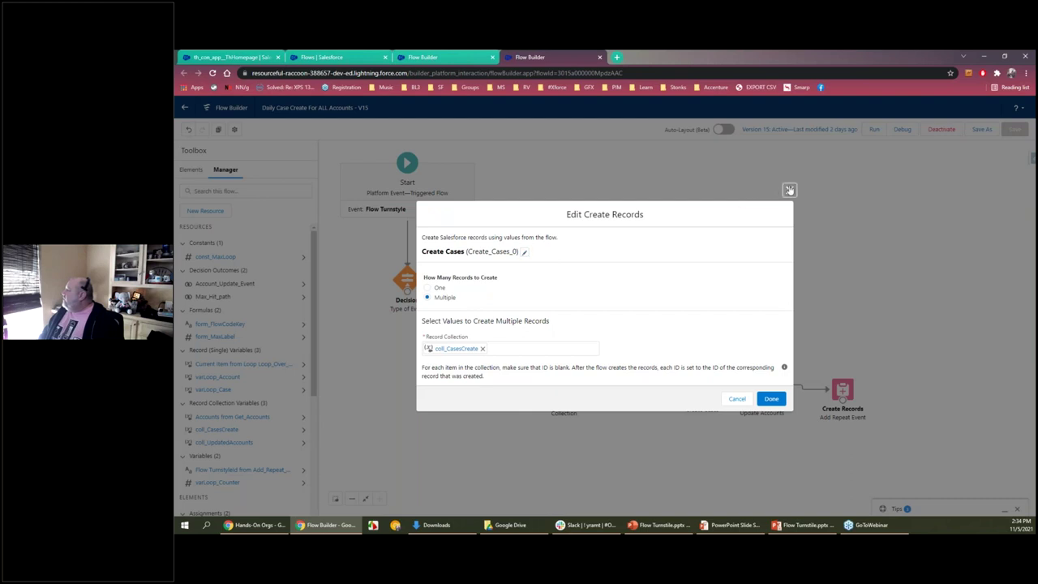
click(789, 190)
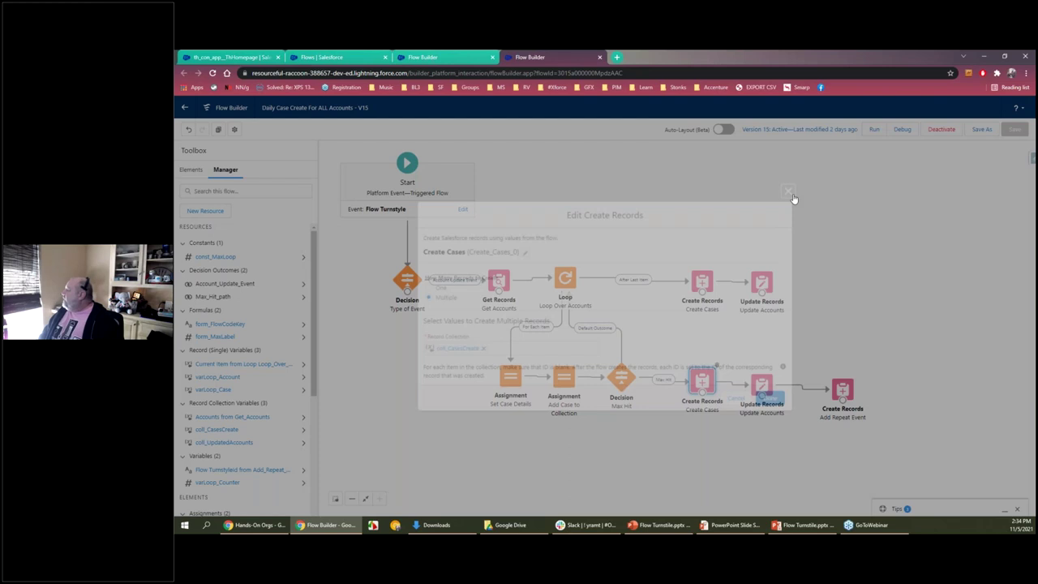
double_click(761, 282)
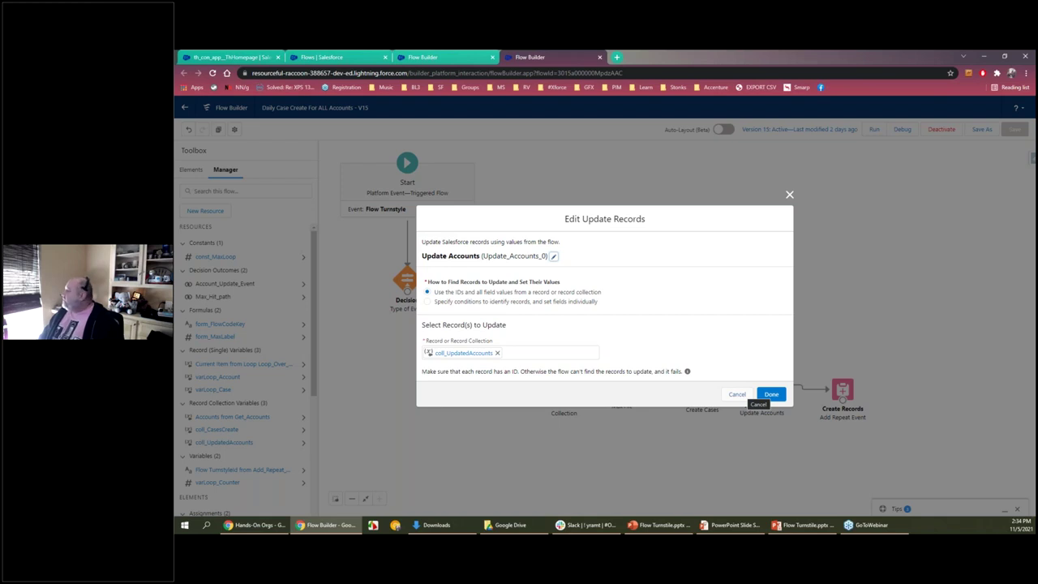
click(737, 394)
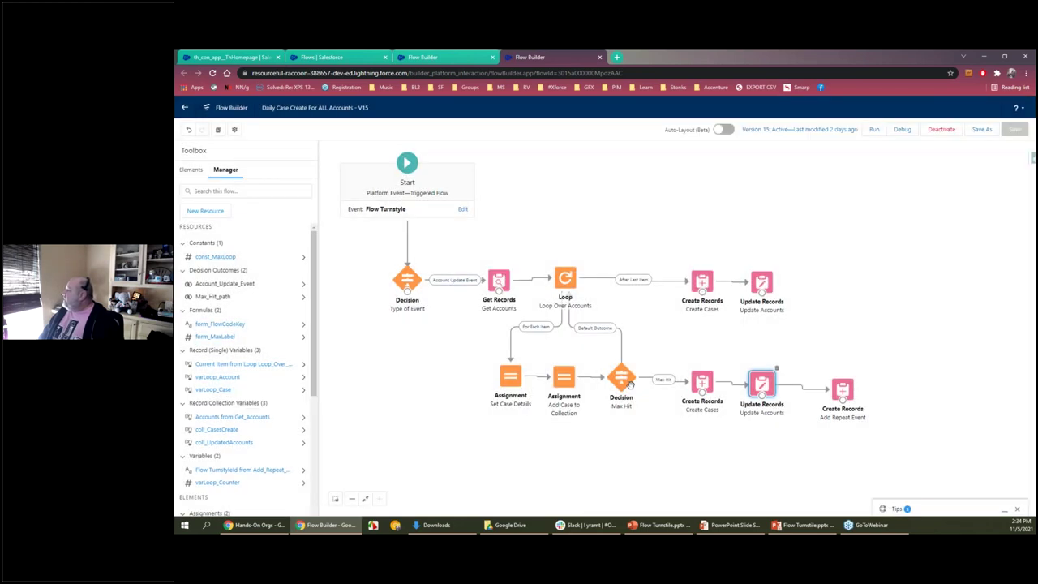
- Review the object and field values of the Add Repeat Event element, then cancel out of it
click(843, 386)
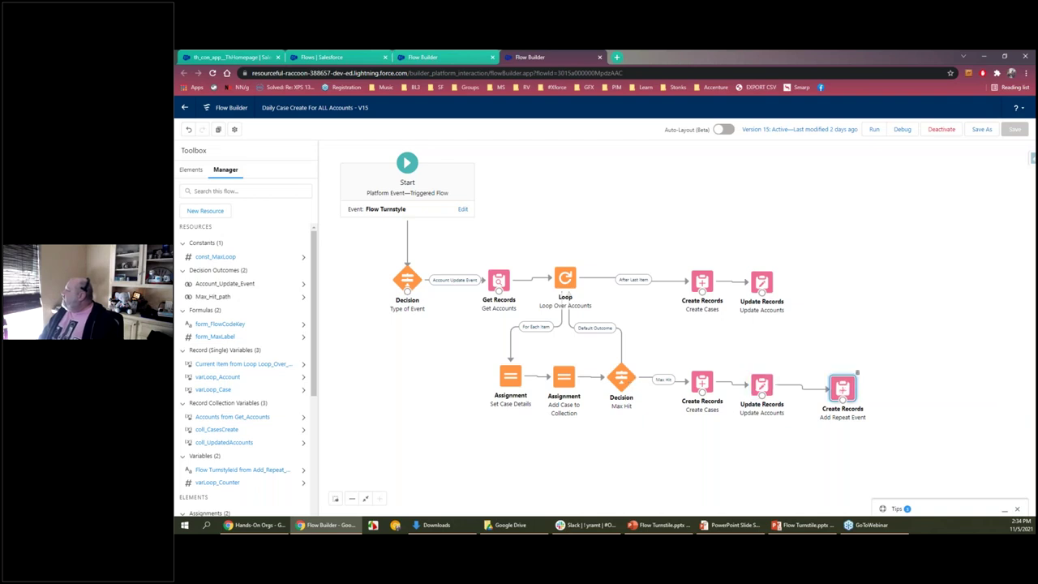
double_click(842, 386)
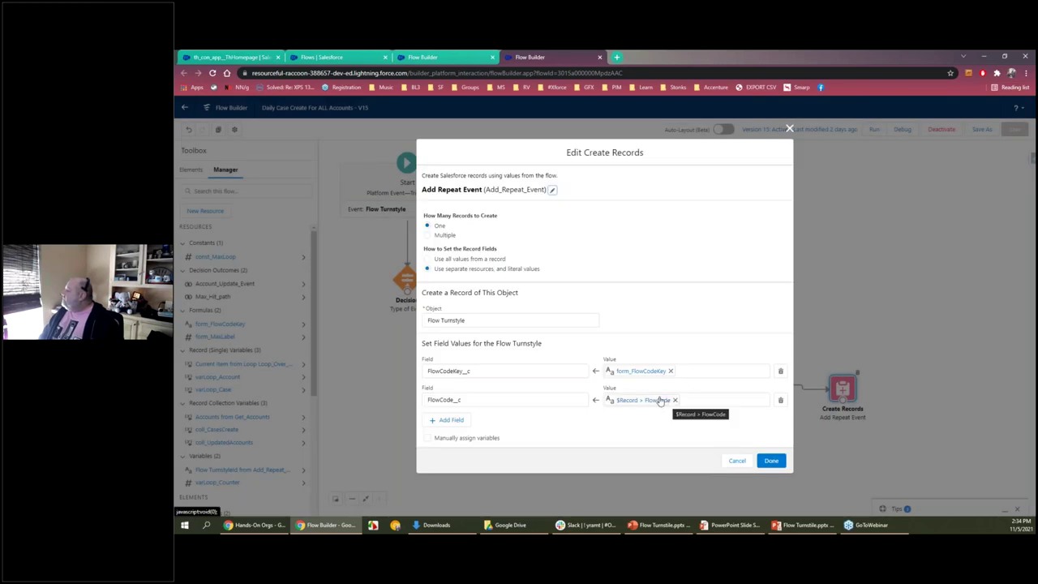
click(734, 460)
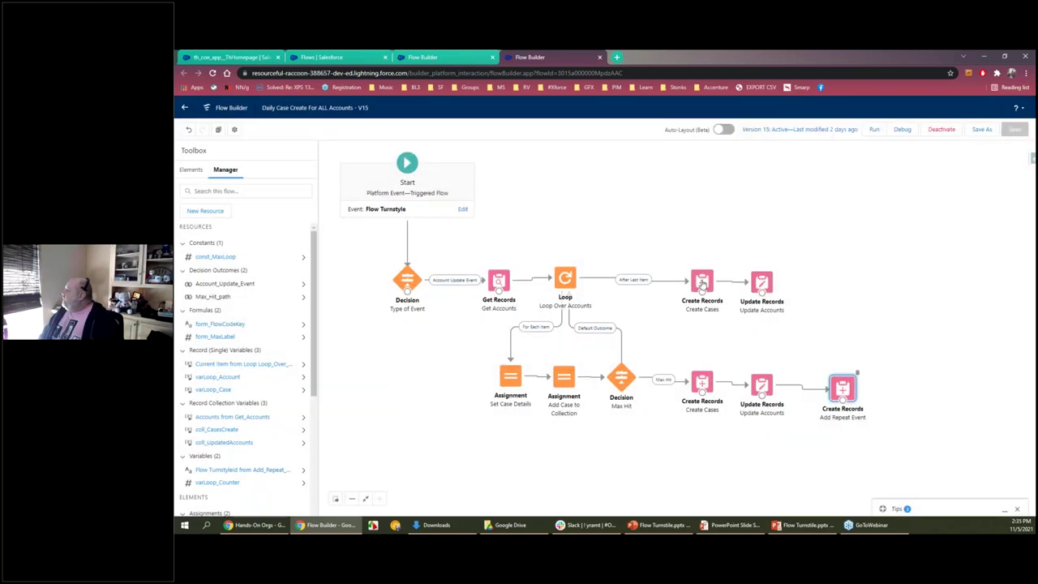
- Review the Create Cases and Update Accounts elements on the After Last Item path and close them without changes
click(704, 378)
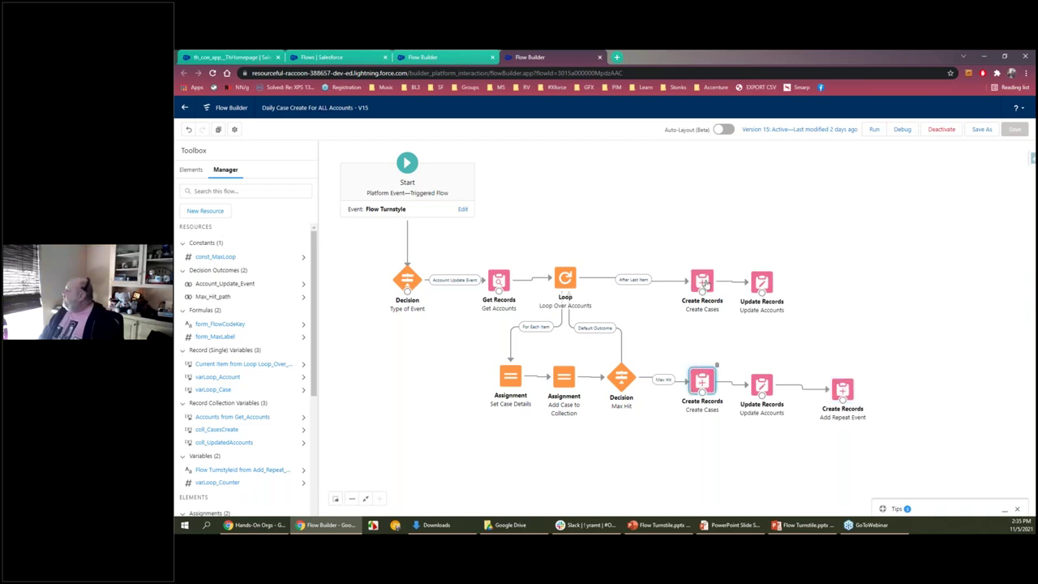
double_click(704, 282)
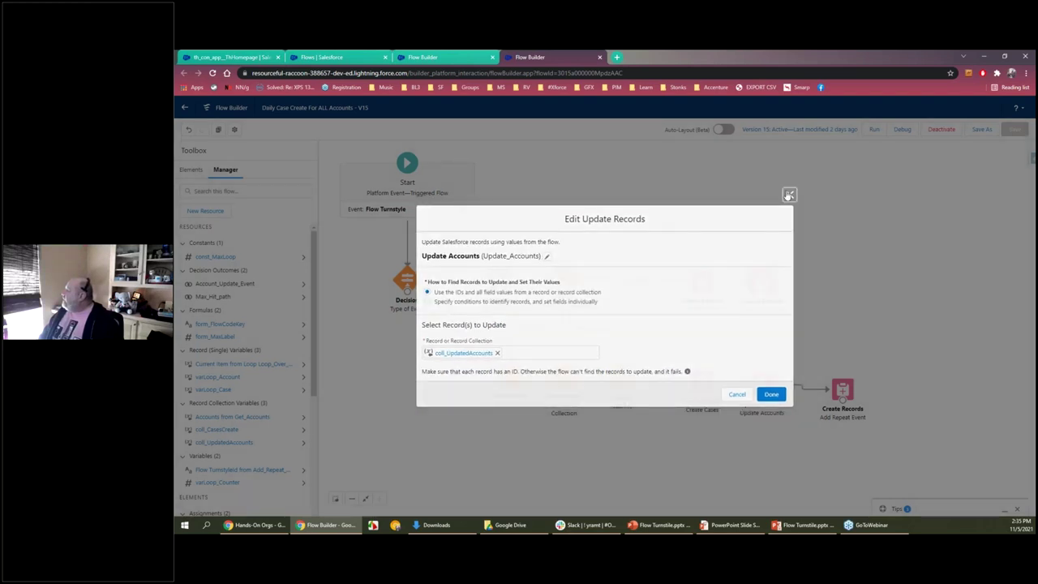
click(789, 195)
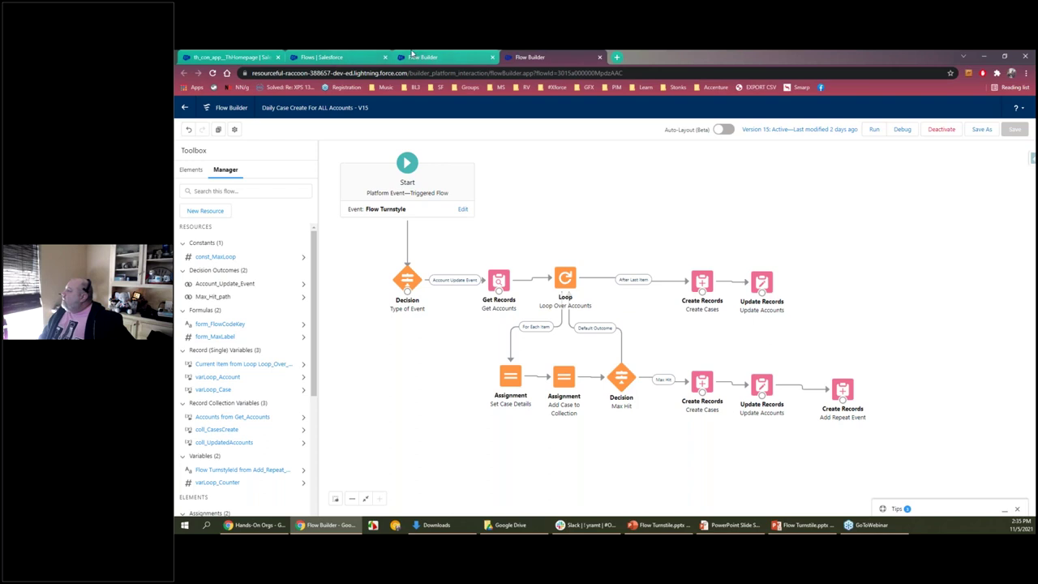
click(440, 57)
click(507, 56)
click(498, 56)
click(556, 57)
click(459, 59)
click(532, 57)
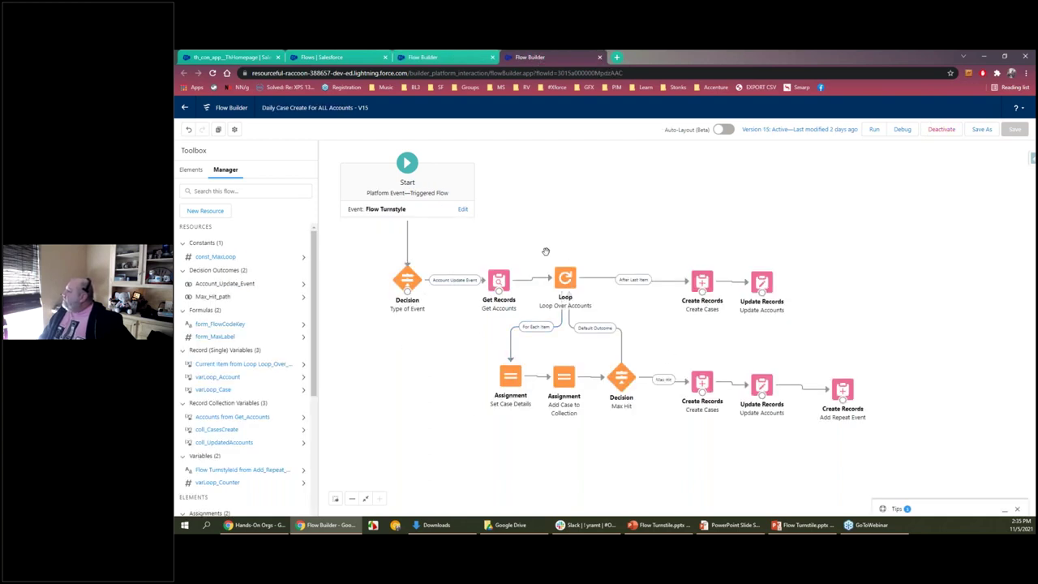
- Trace the repeat cycle on the canvas through the Max Hit path's record elements and the Get Accounts element
click(842, 388)
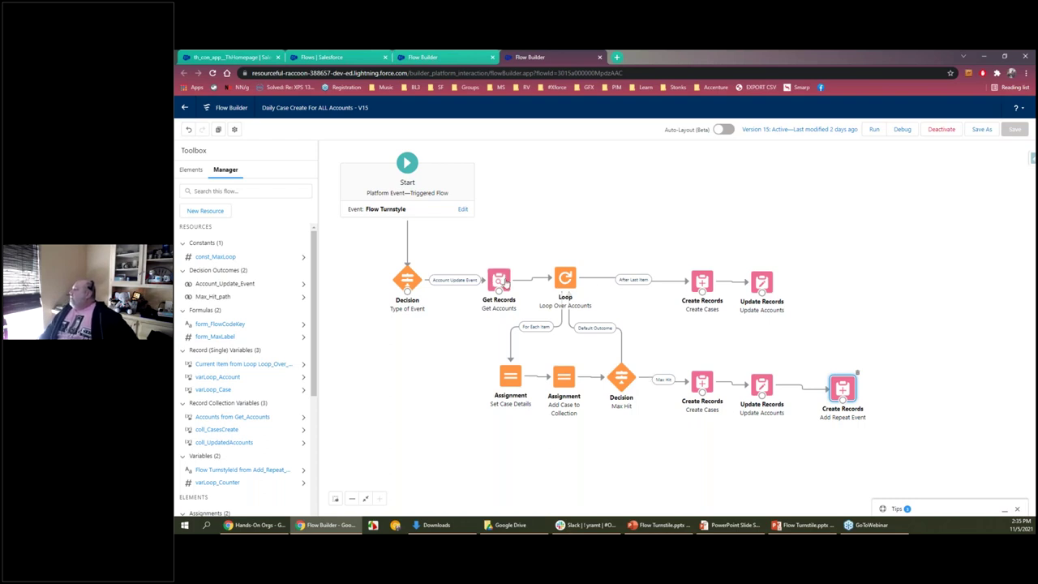
click(762, 384)
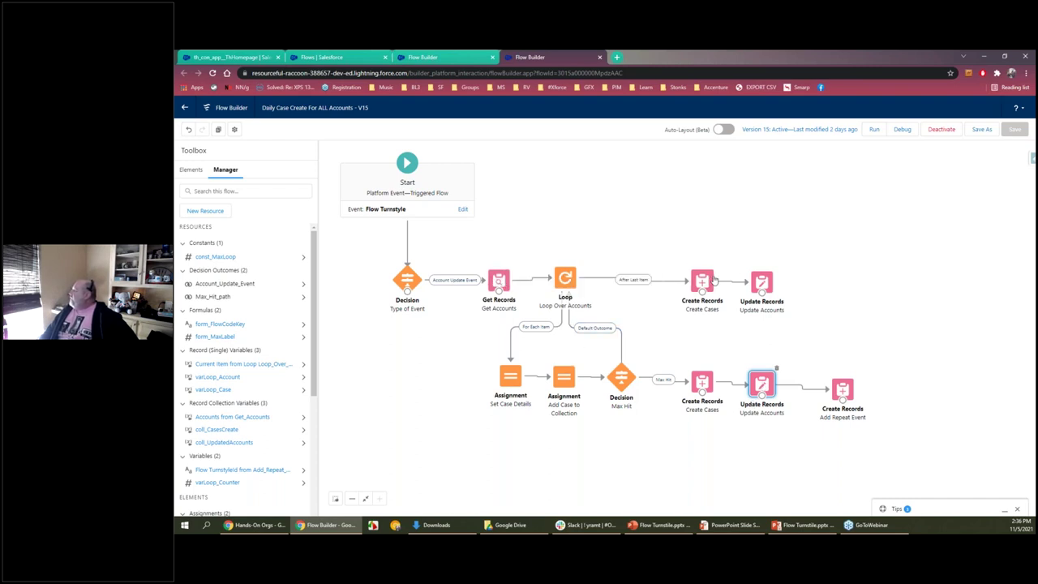
click(702, 379)
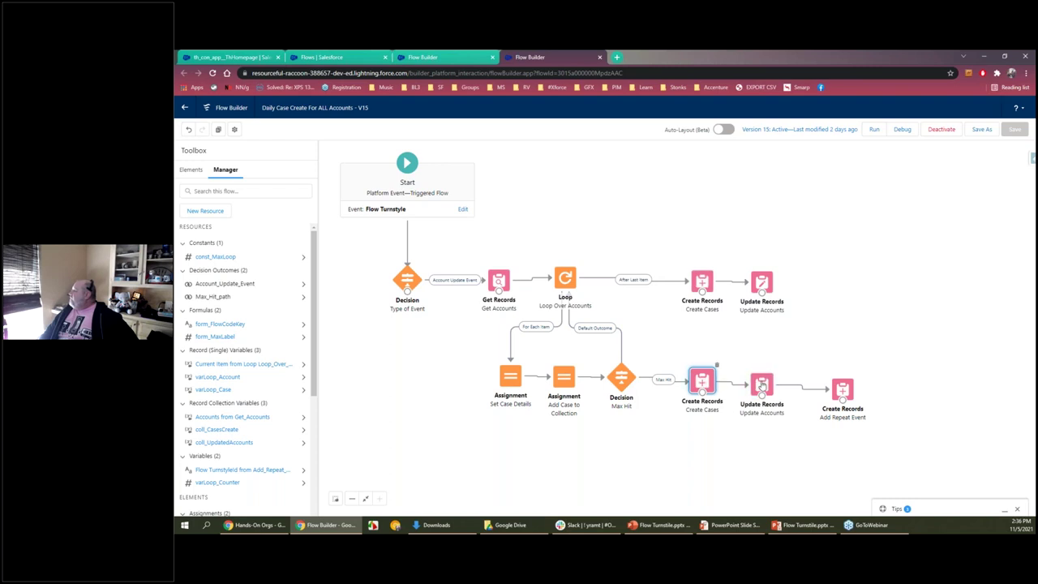
click(761, 385)
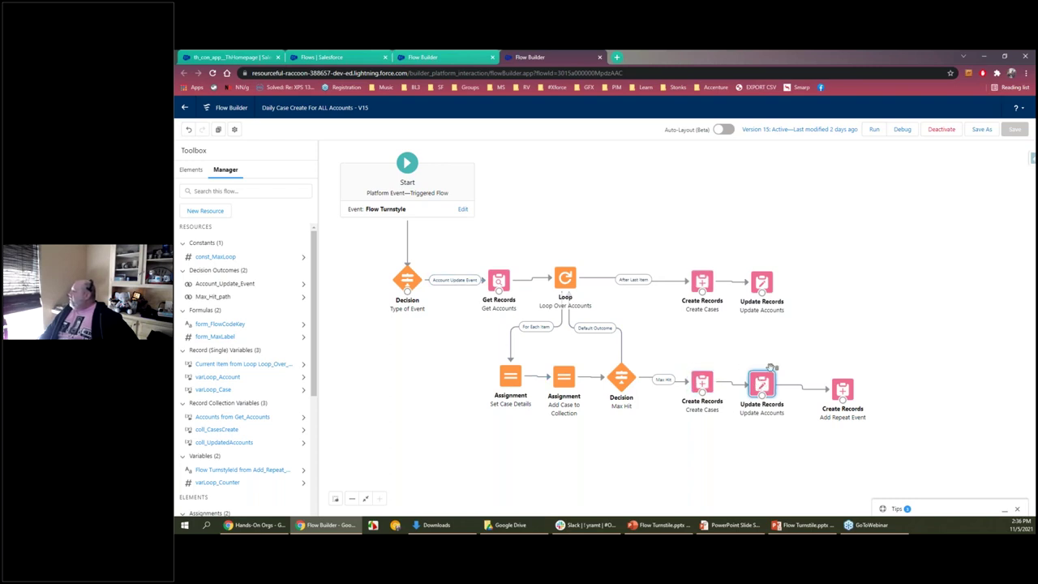
click(499, 279)
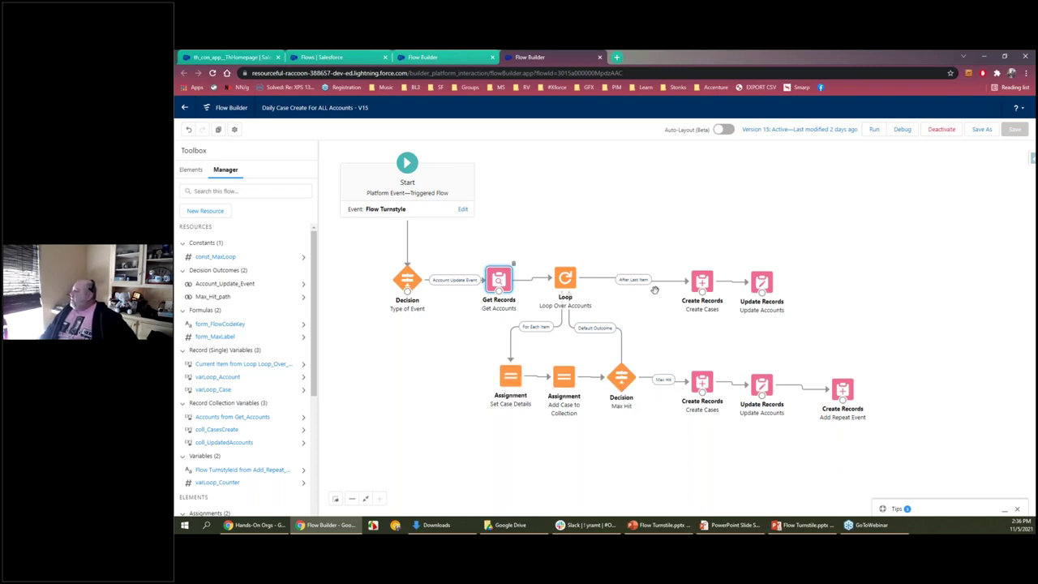
click(567, 199)
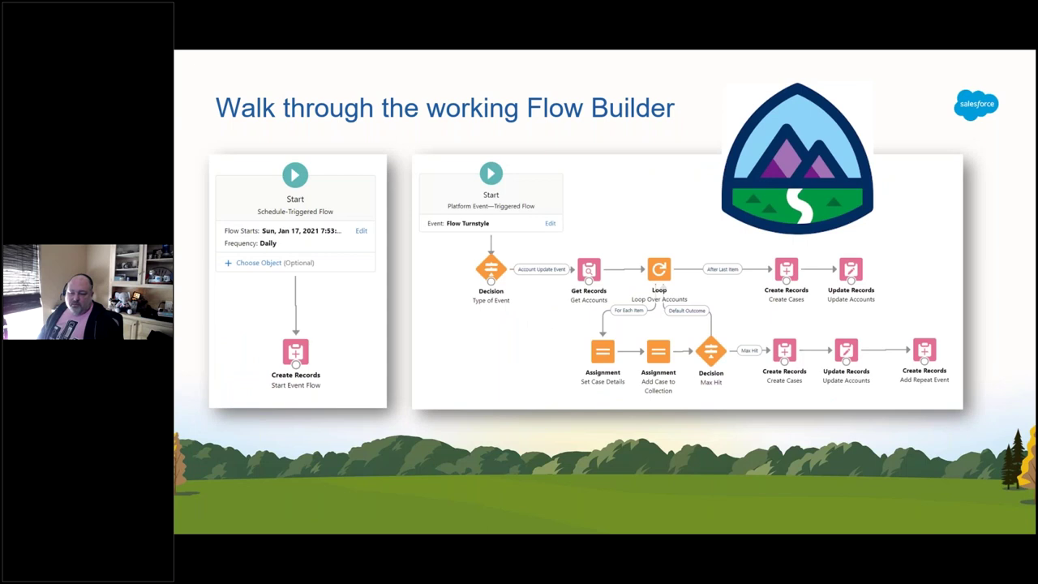
key(Right)
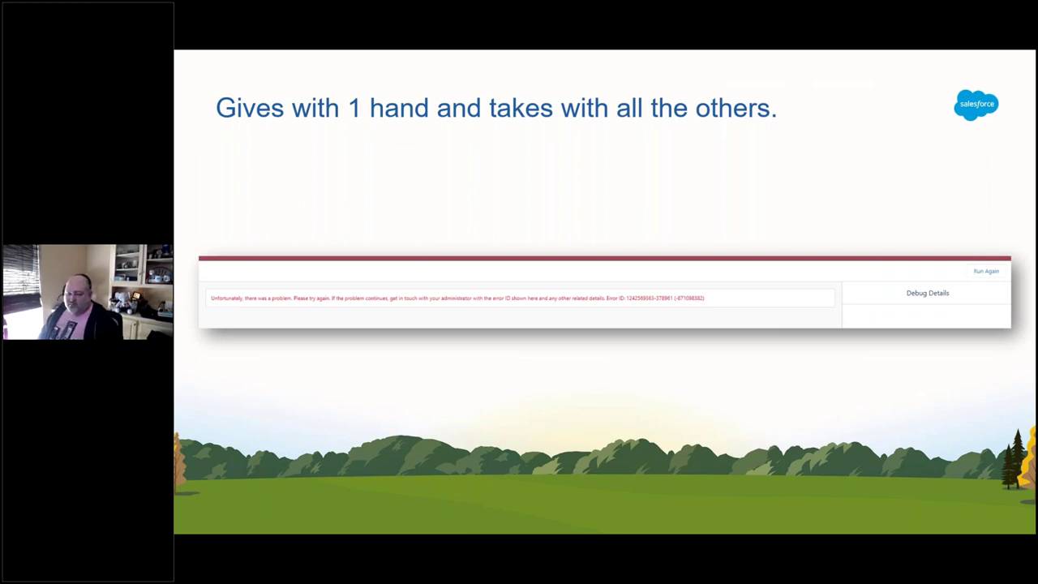
key(Right)
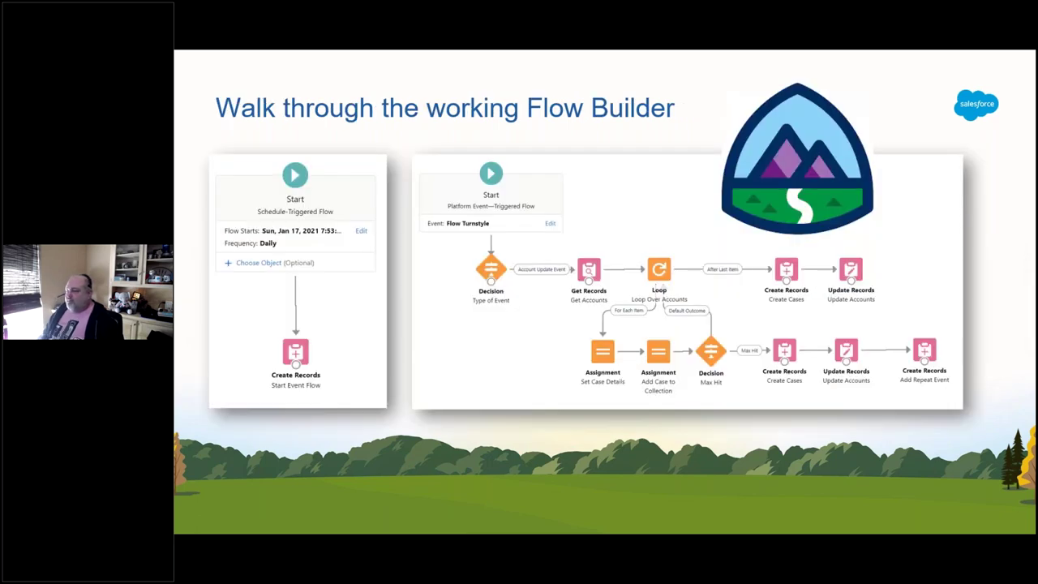
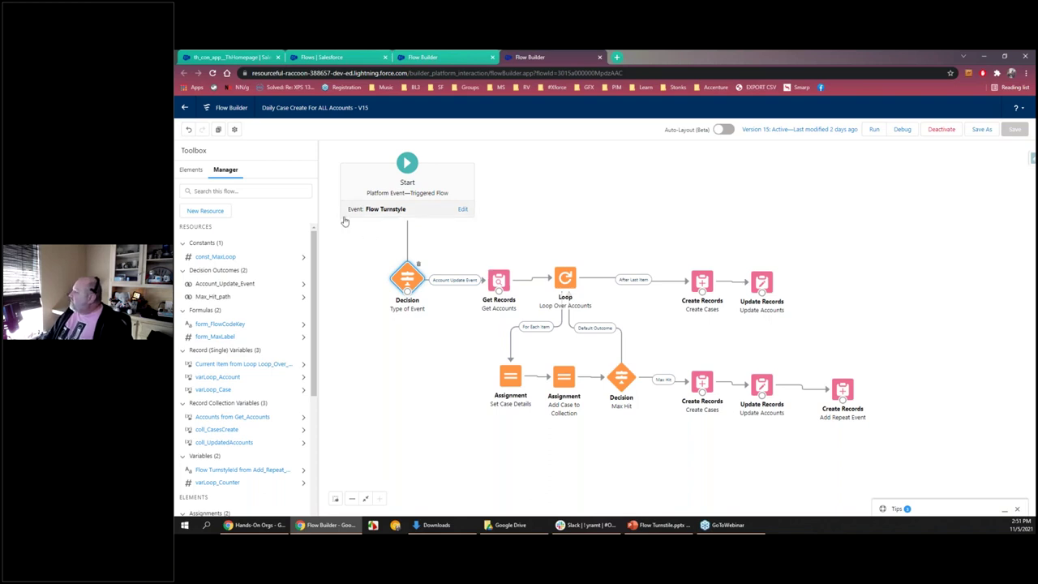
- Review the FlowCode condition of the Account Update Event outcome in the Type of Event decision, then close it without changes
double_click(409, 277)
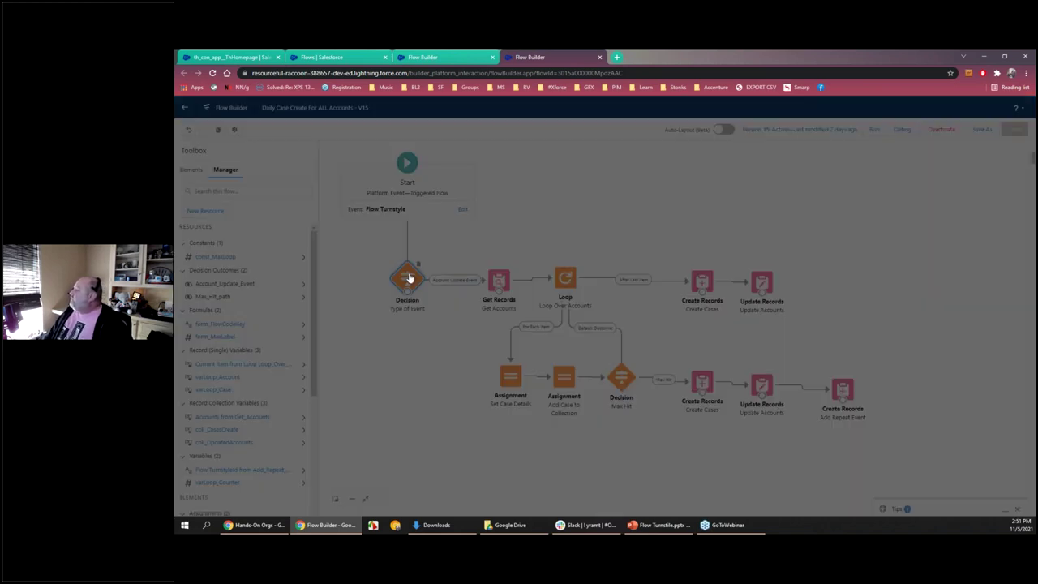
double_click(717, 354)
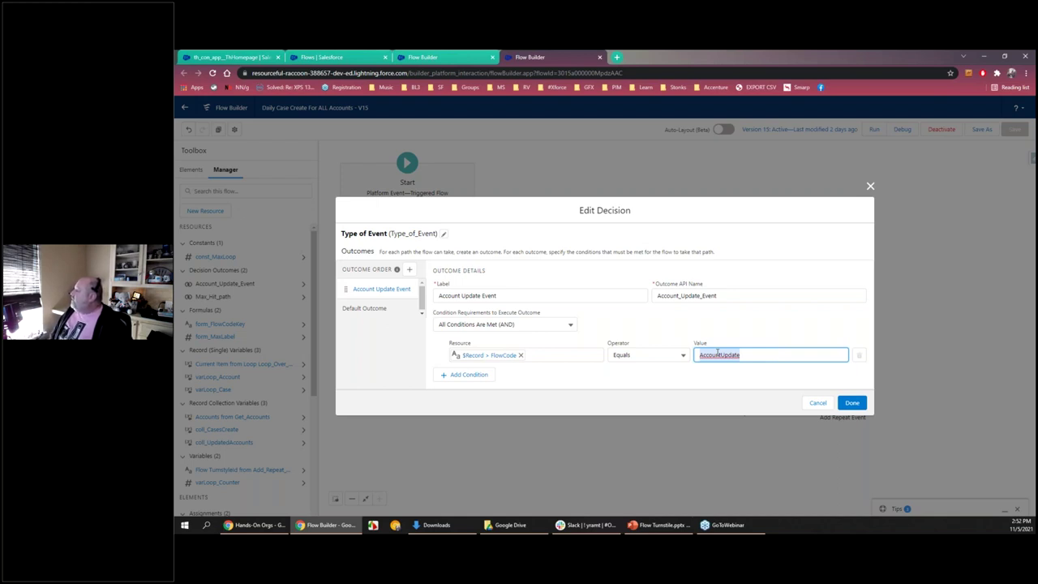
click(870, 187)
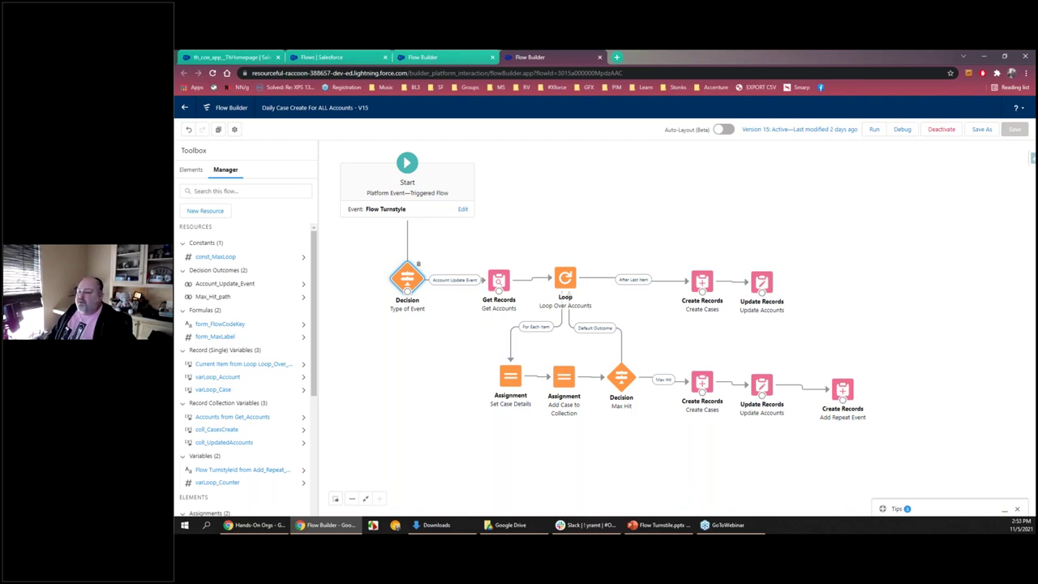
key(alt+Tab)
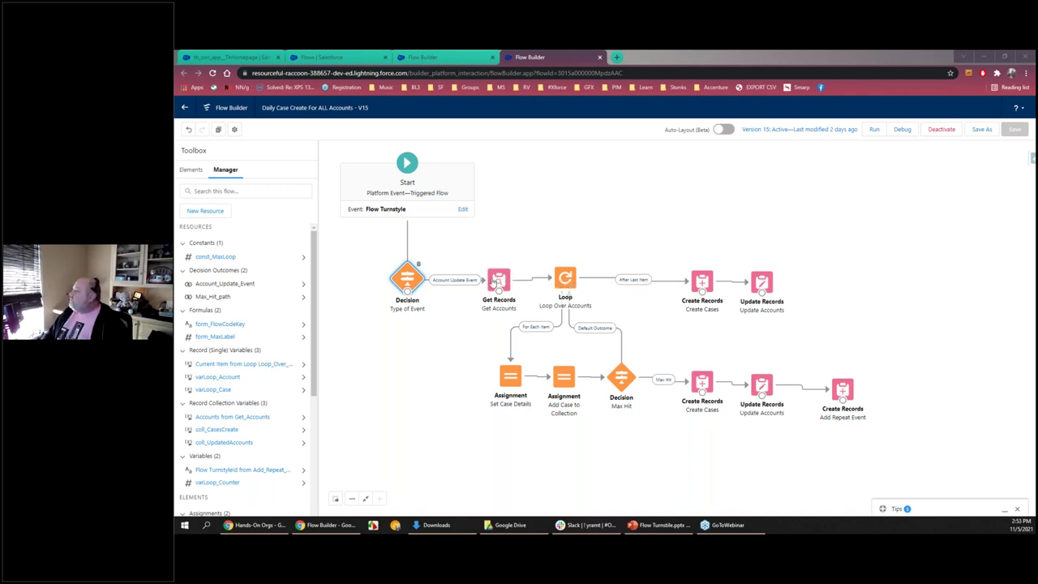
- Examine the form_MaxLabel formula expression that converts the custom label to a number, then cancel out of it
click(216, 337)
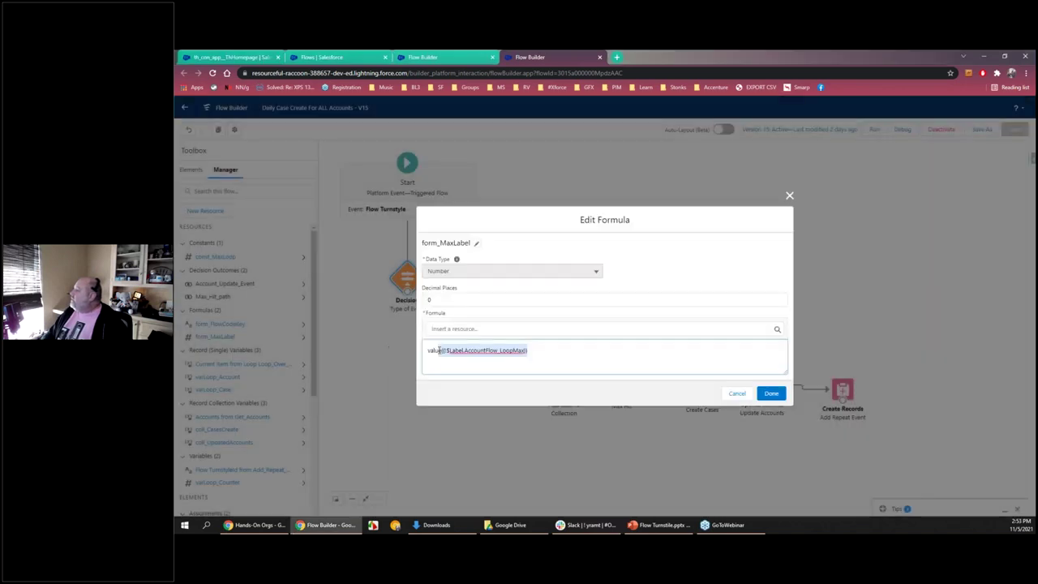
drag(438, 350, 427, 350)
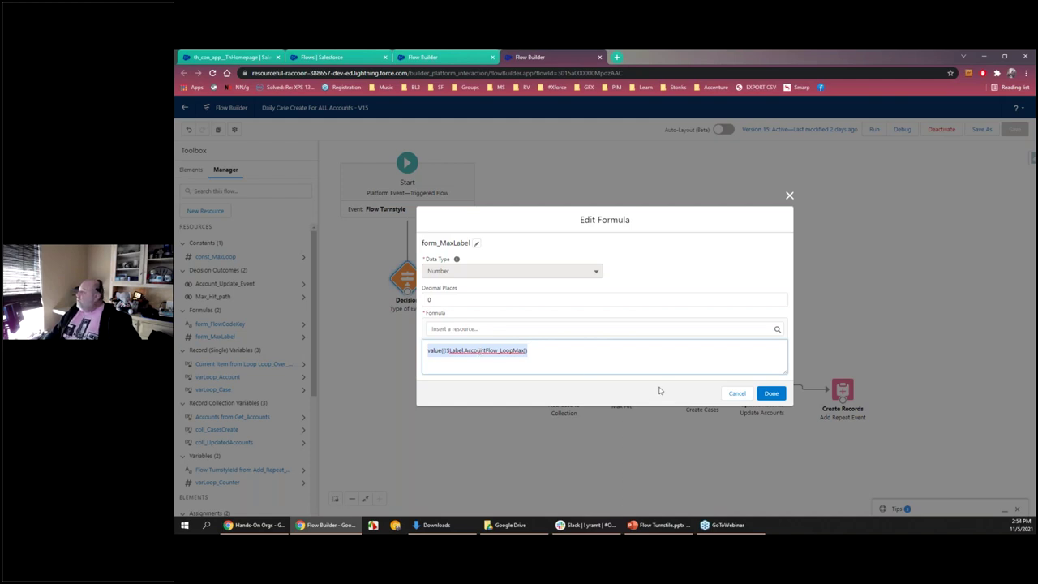
click(733, 394)
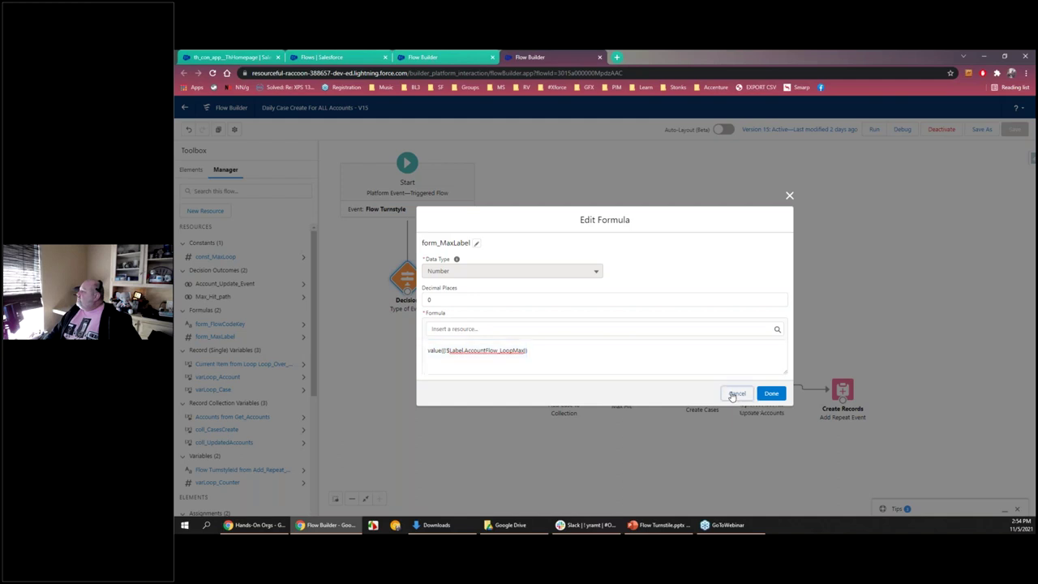